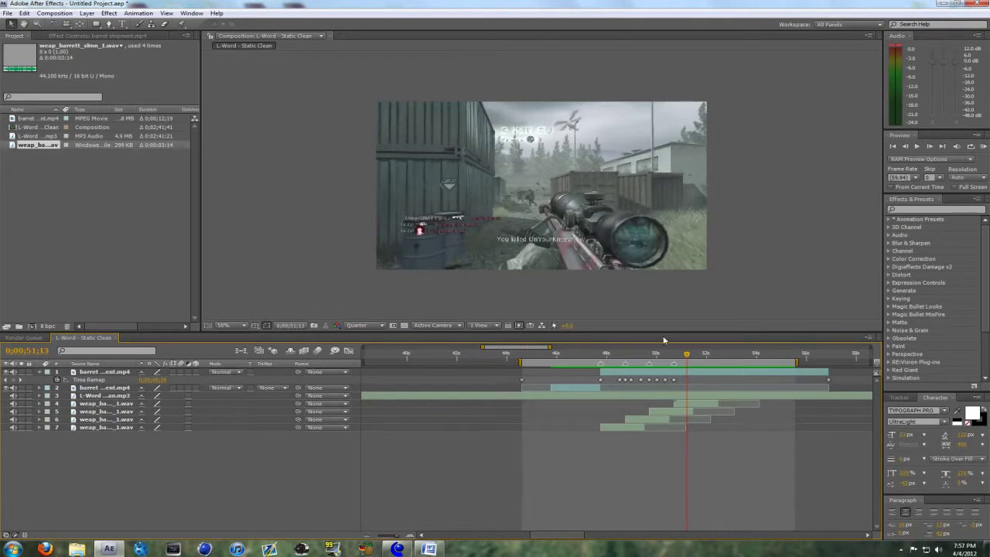
- Play a RAM preview of the finished L-Word - Static Clean composition to examine how the clip and gunshots sync
left_click_drag(399, 536, 405, 536)
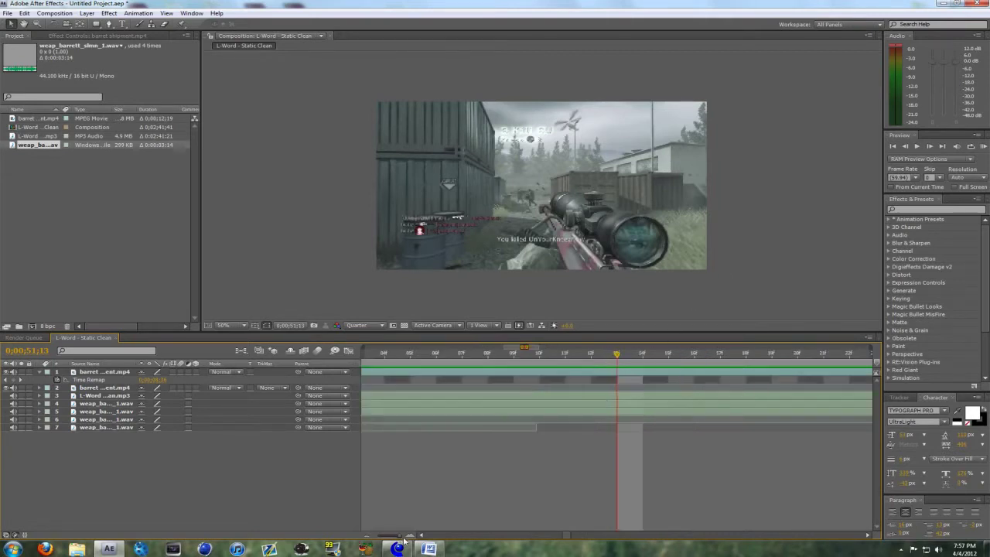
left_click(369, 537)
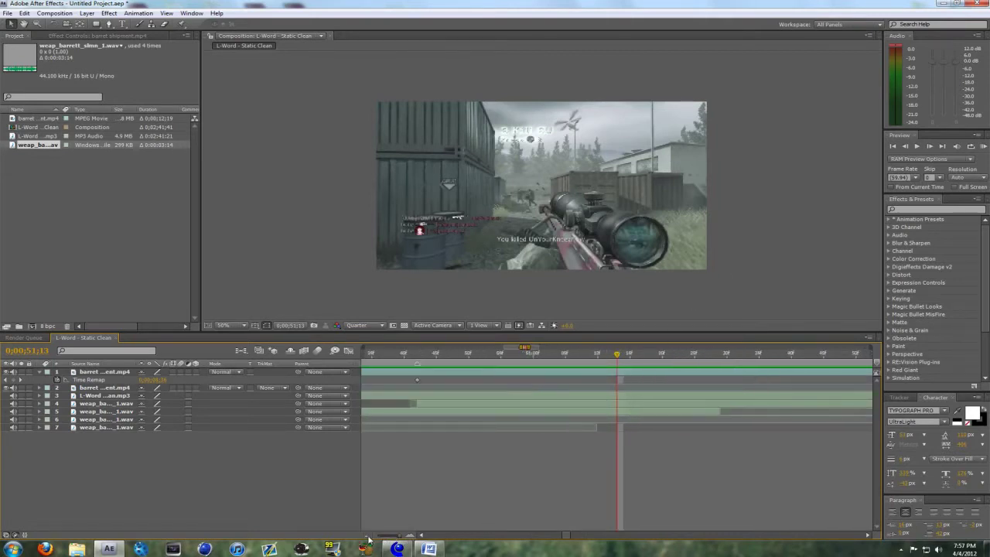
left_click(369, 538)
left_click(370, 538)
left_click(369, 537)
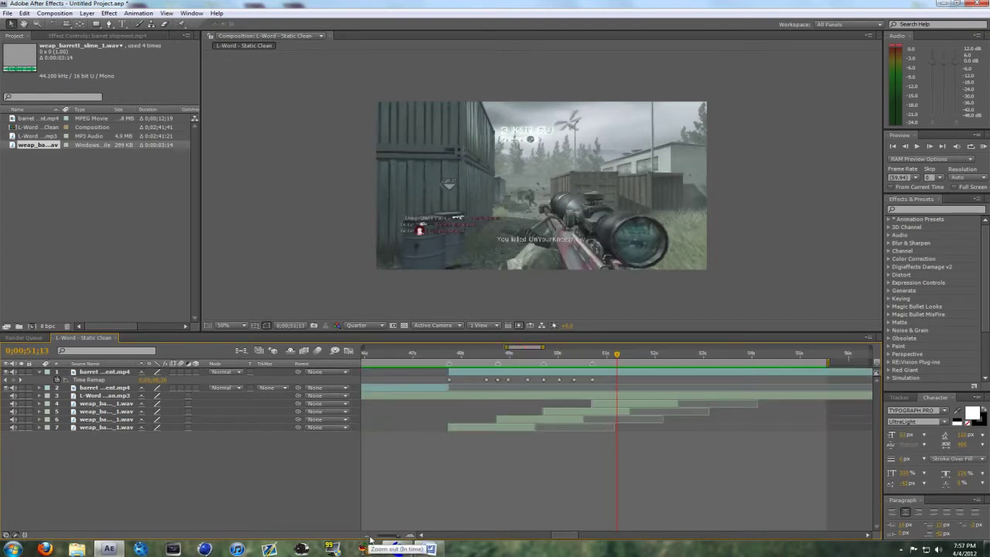
left_click(370, 538)
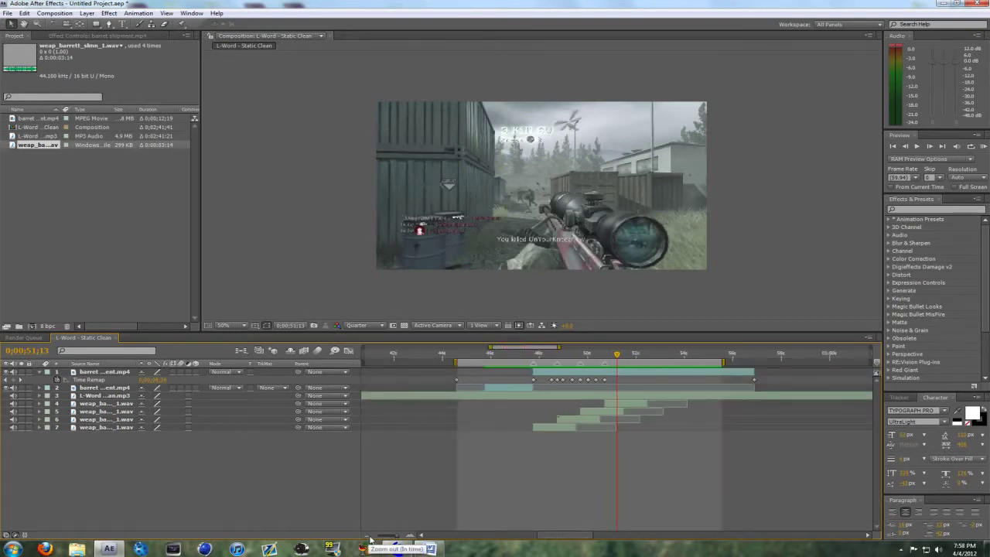
left_click(984, 146)
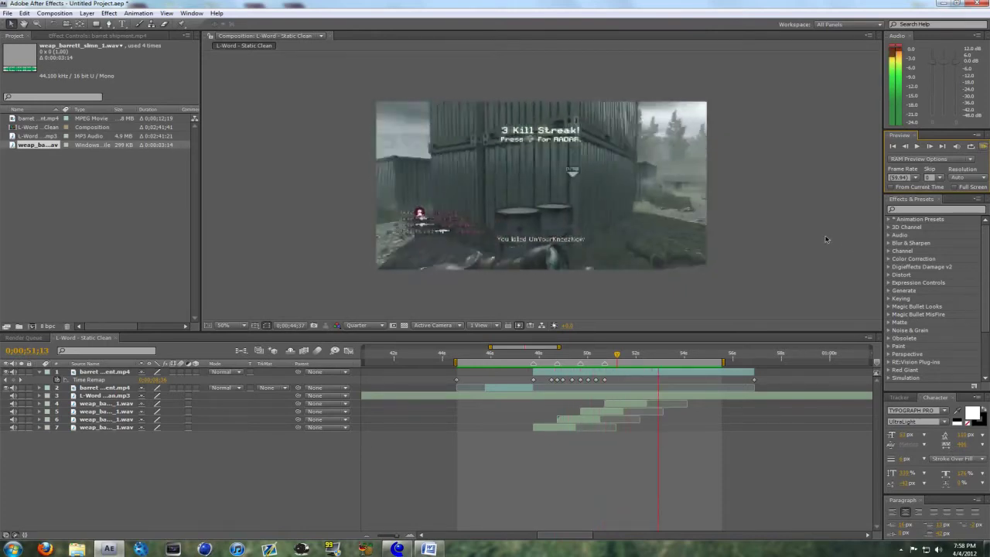
key("space")
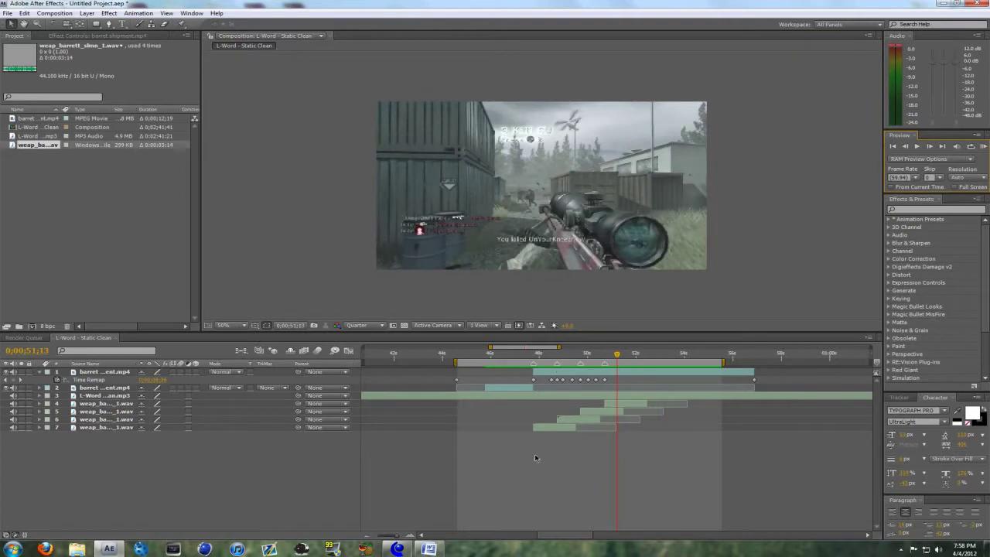
left_click(411, 535)
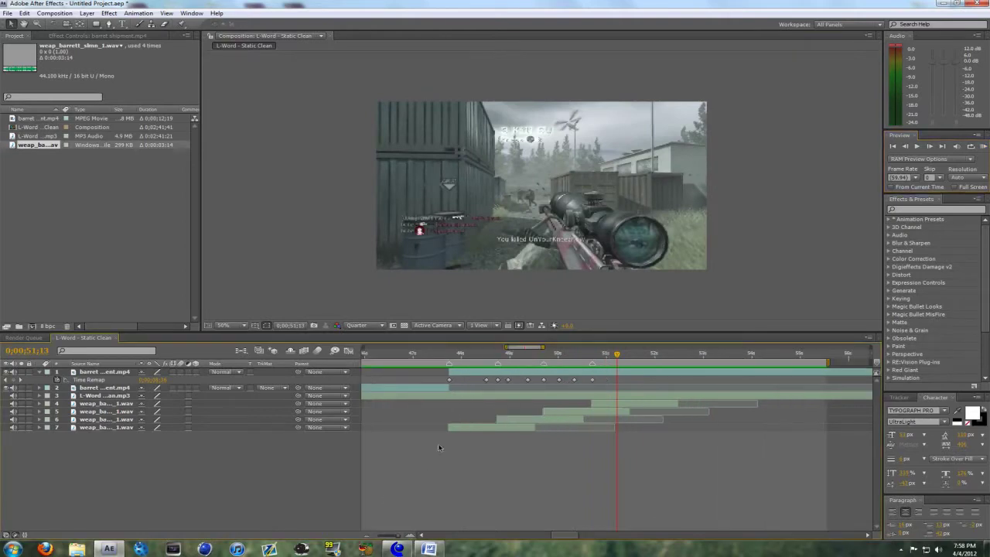
- Create a new 1280 x 720 composition at 59.94 fps
left_click(54, 13)
left_click(66, 27)
left_click(636, 293)
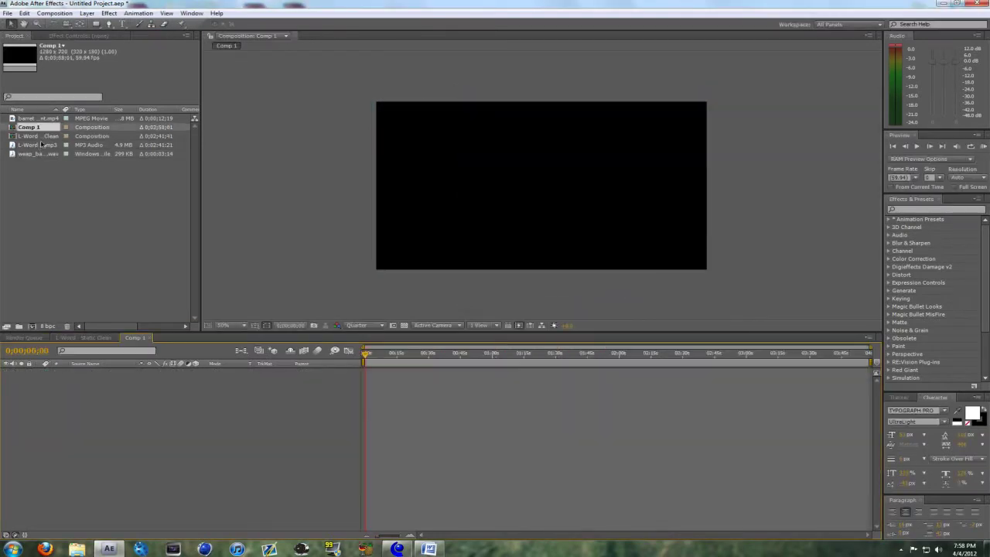
- Add the L-Word - Static Clean.mp3 song, the weap_barrett gunshot WAV and barret shipment.mp4 to the Comp 1 timeline, with the video as top layer
left_click(39, 146)
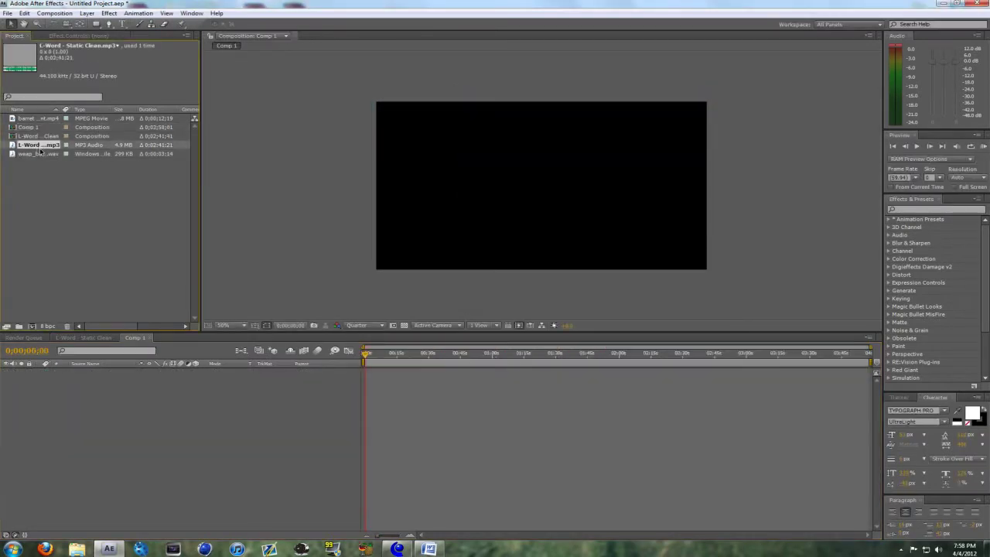
left_click_drag(39, 149, 139, 404)
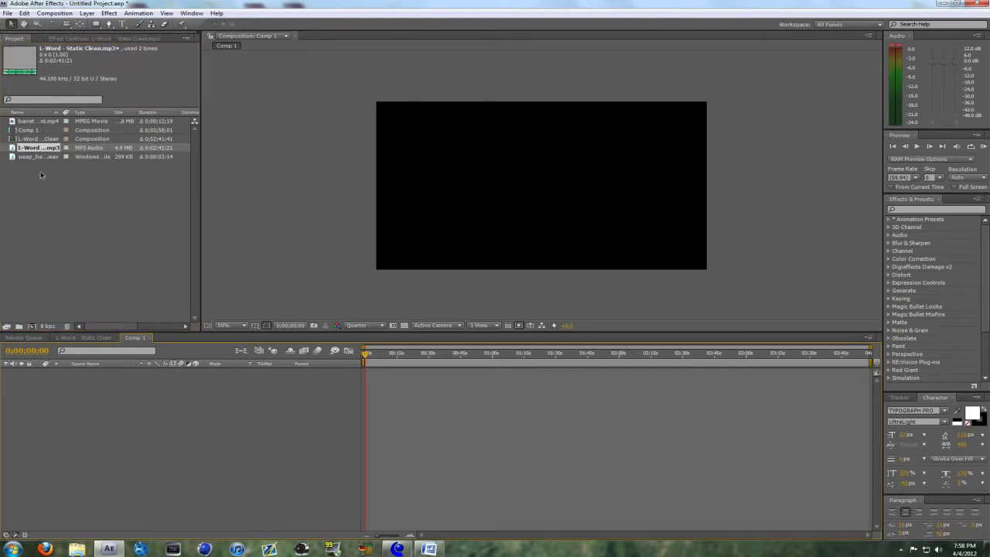
left_click(41, 155)
left_click_drag(41, 155, 104, 385)
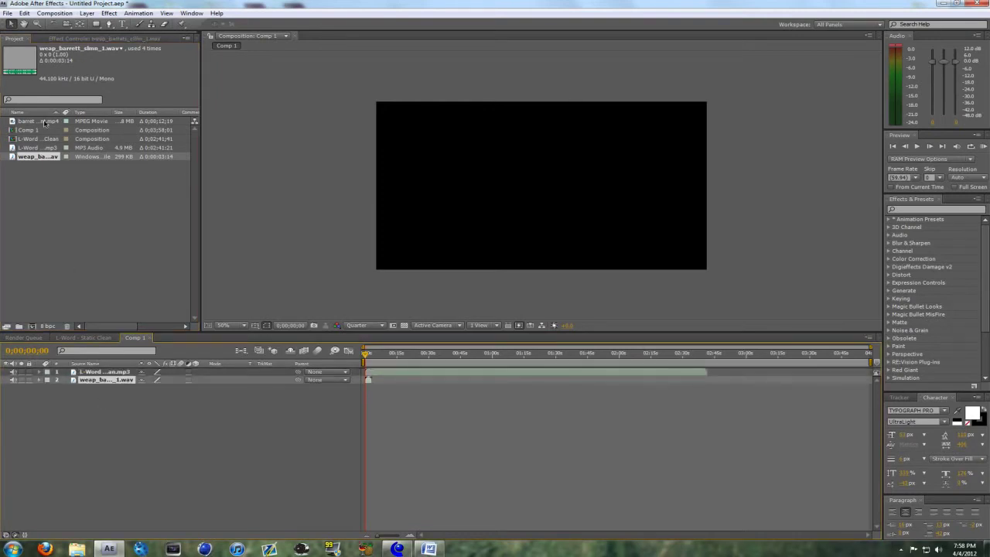
left_click(44, 122)
left_click_drag(118, 266, 128, 375)
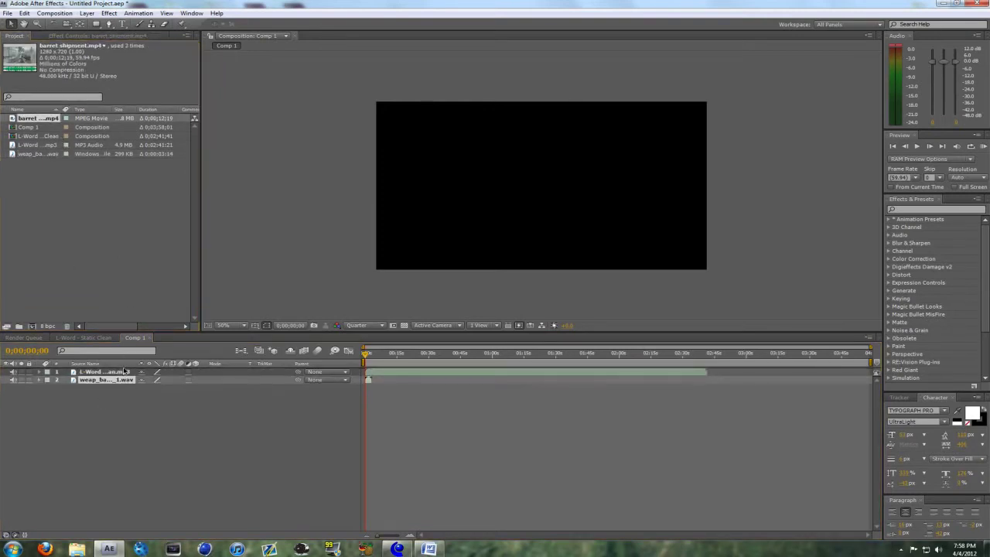
- Set the work area to about 0:44 to 1:03 and shift the barret shipment clip beyond it to start at about 1:16
left_click_drag(367, 362, 455, 363)
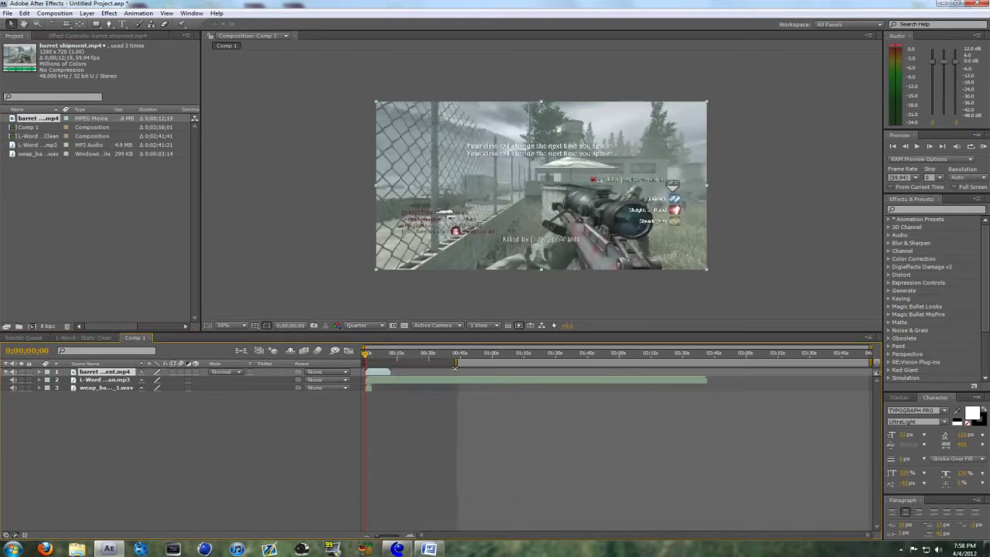
left_click_drag(874, 363, 499, 362)
left_click(463, 354)
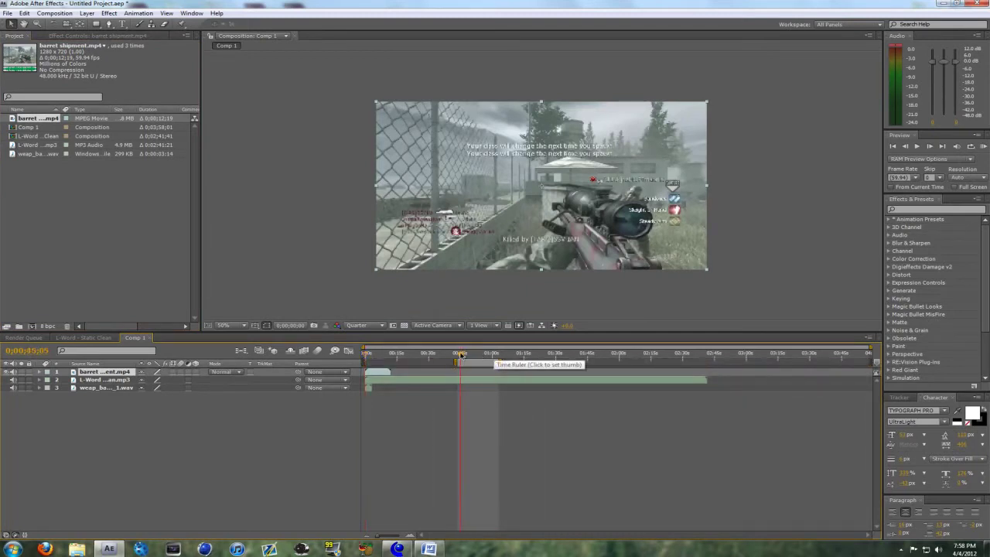
left_click_drag(376, 373, 536, 373)
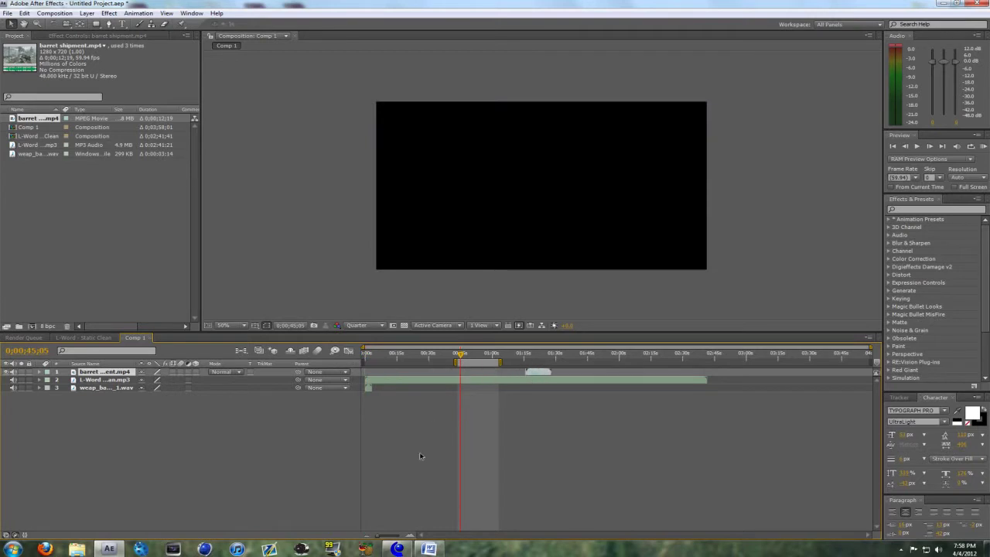
- Play a RAM preview of the work area and drop four composition markers on the song's beats between about 0:48 and 0:51
left_click(410, 534)
left_click(410, 535)
left_click(367, 535)
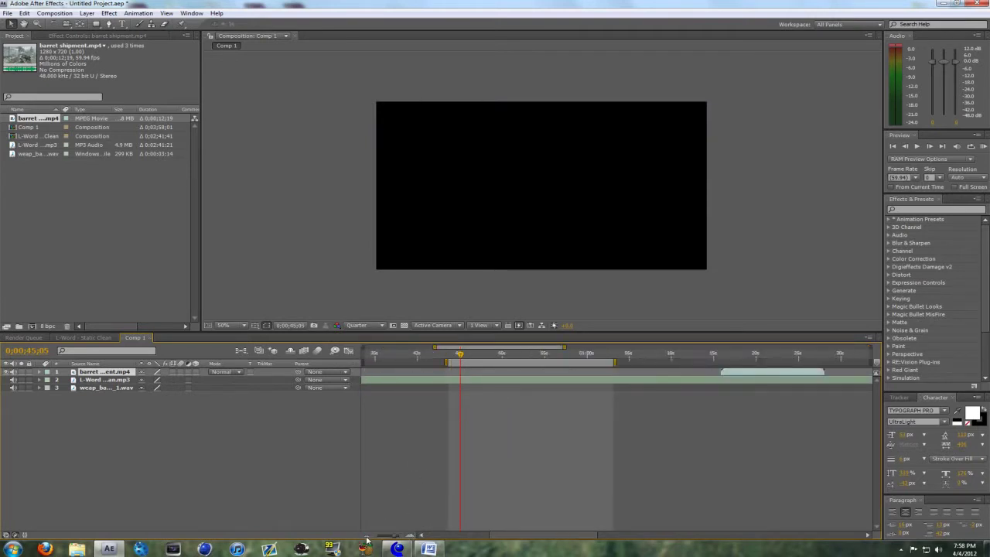
left_click(367, 535)
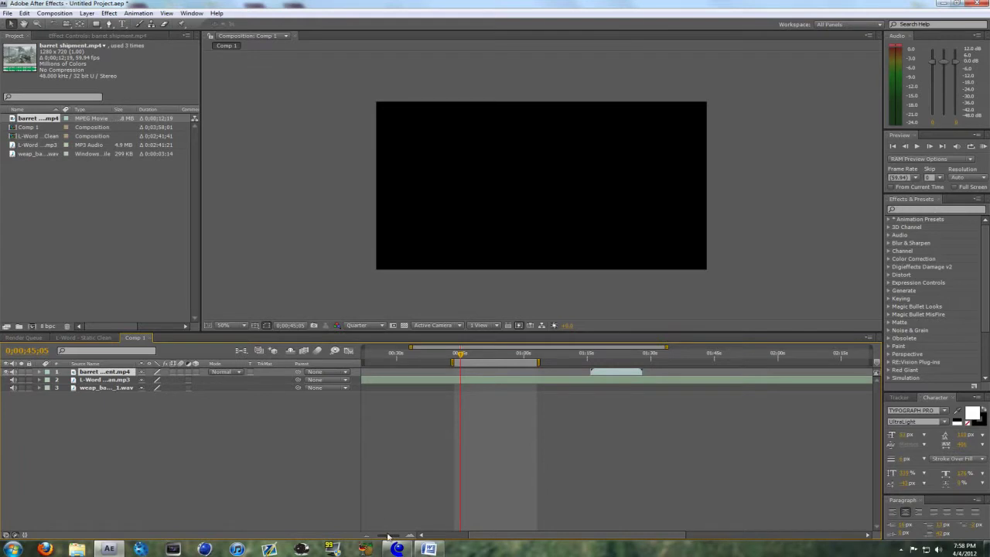
left_click(391, 535)
left_click(410, 535)
left_click(410, 535)
left_click(410, 535)
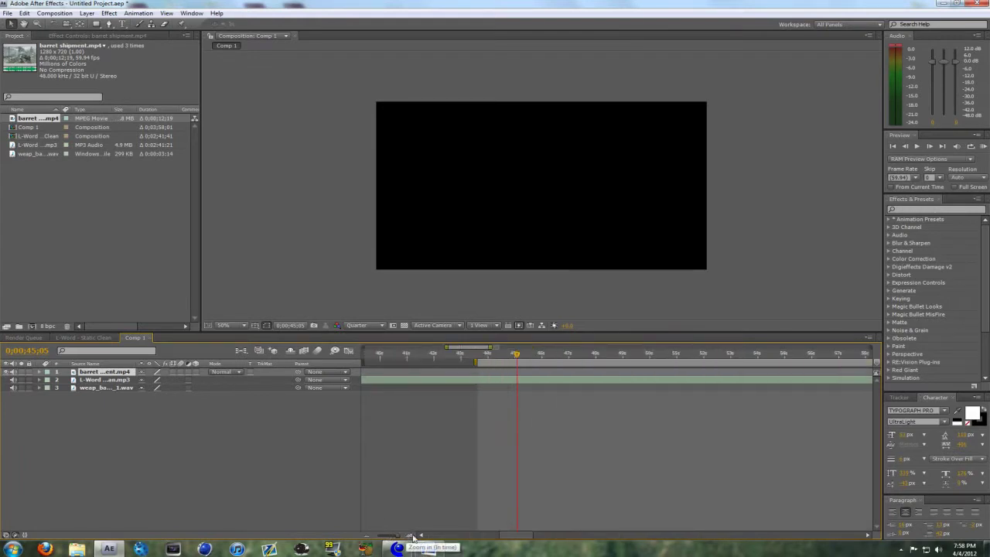
left_click_drag(508, 542, 517, 538)
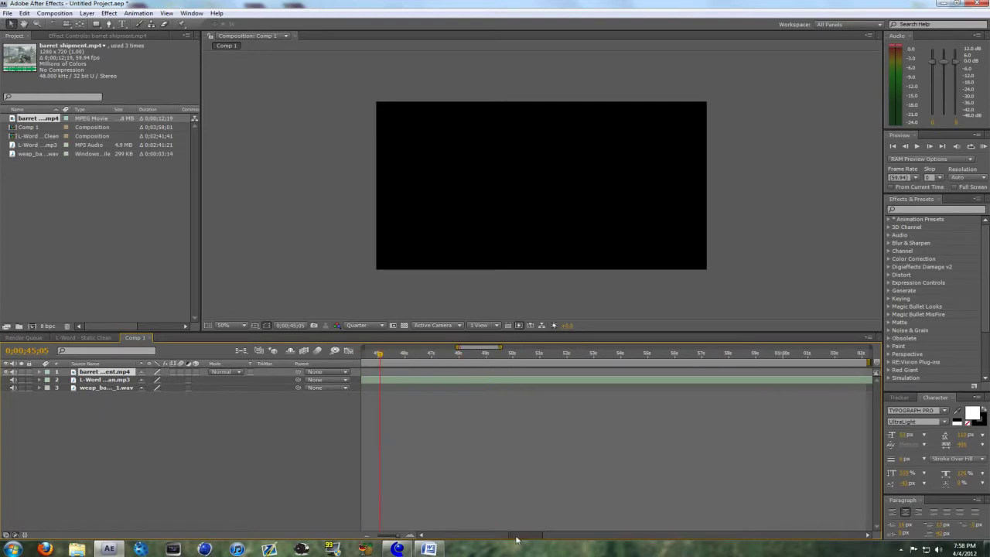
left_click(367, 535)
left_click_drag(506, 536, 499, 537)
left_click(493, 380)
left_click(500, 406)
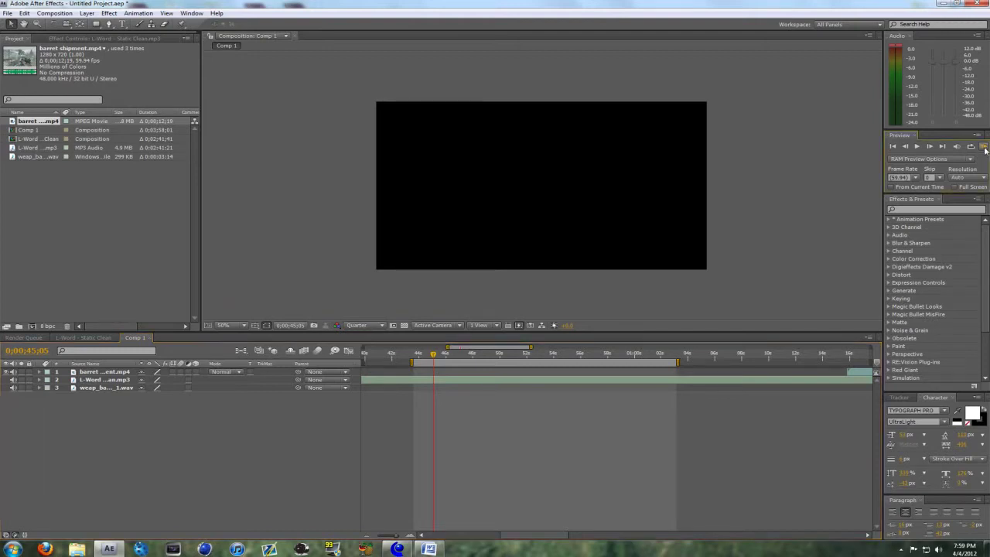
left_click(984, 147)
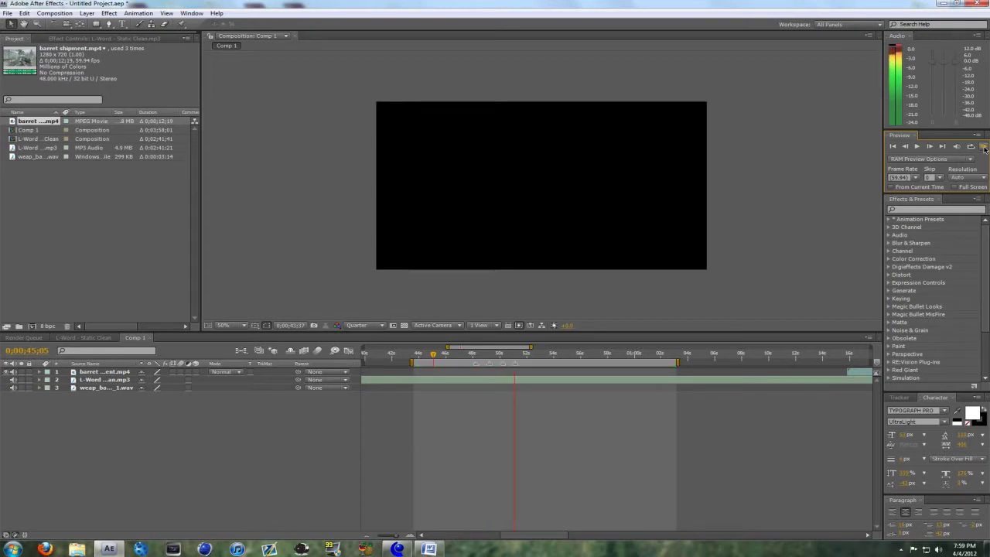
- Place the playhead near the first marker at 0;00;48;13 and display the audio waveform of the song layer
left_click(474, 354)
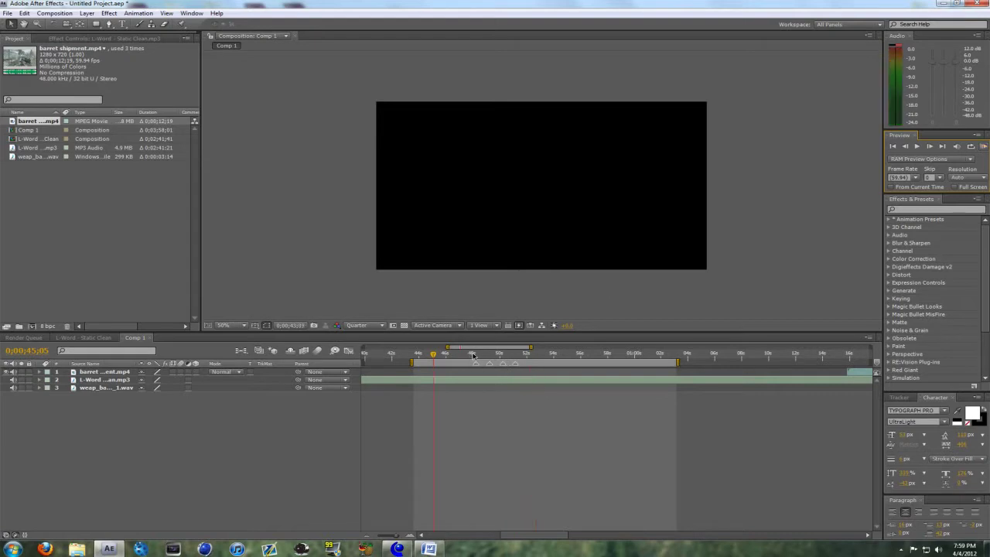
left_click(410, 536)
left_click(38, 379)
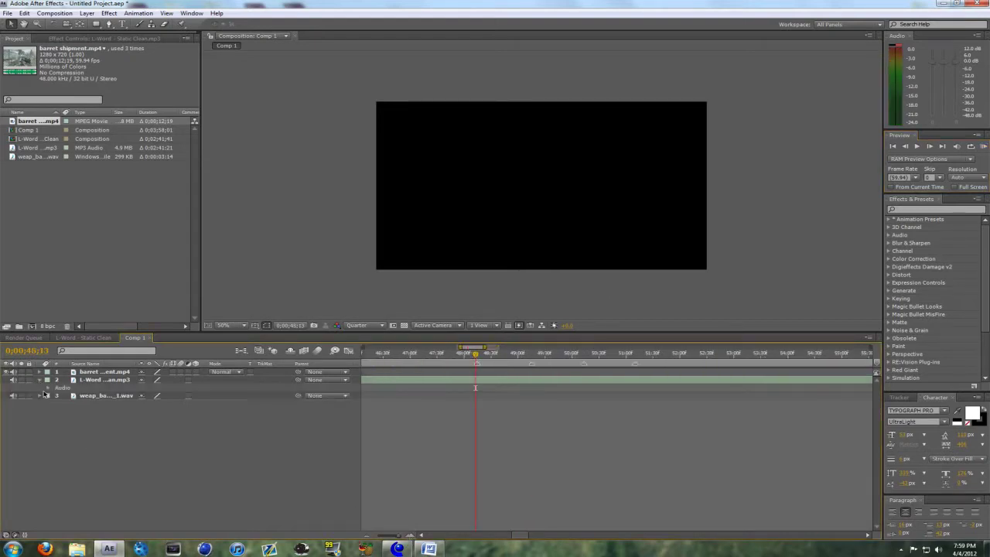
left_click(48, 387)
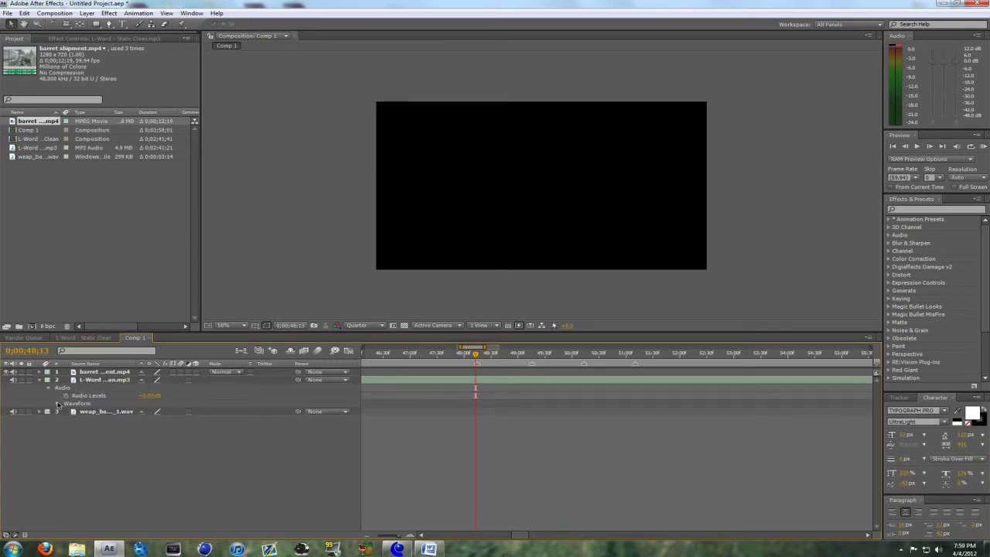
left_click(91, 382)
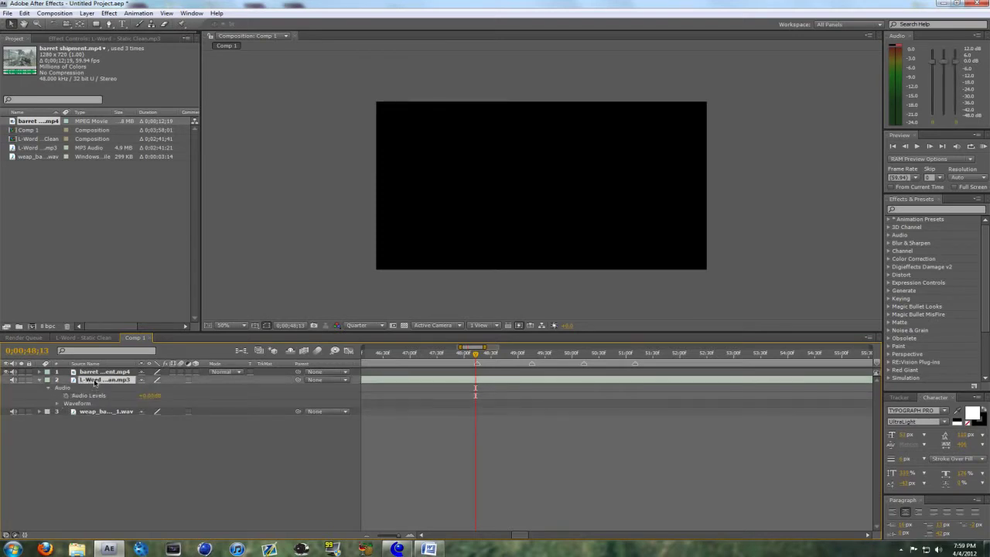
left_click(59, 404)
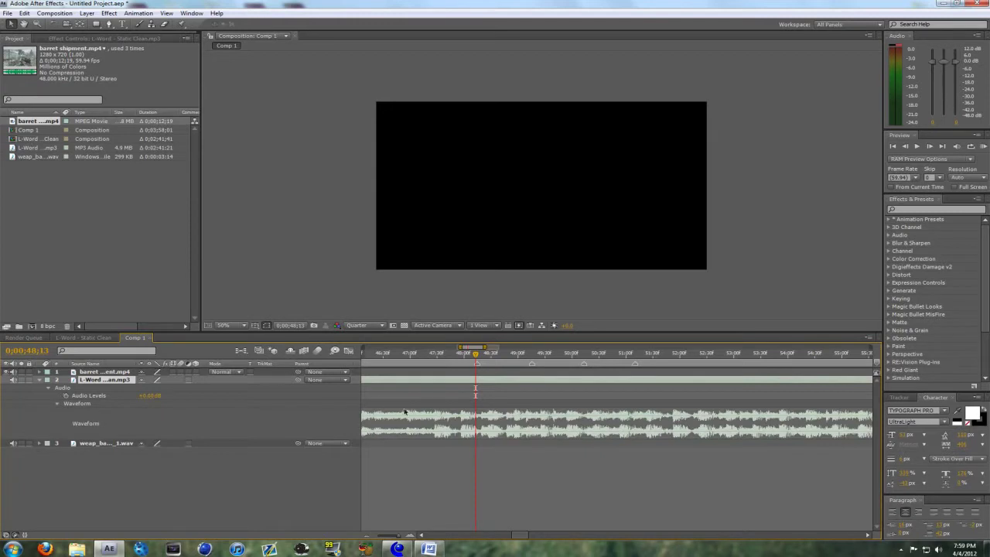
left_click(410, 535)
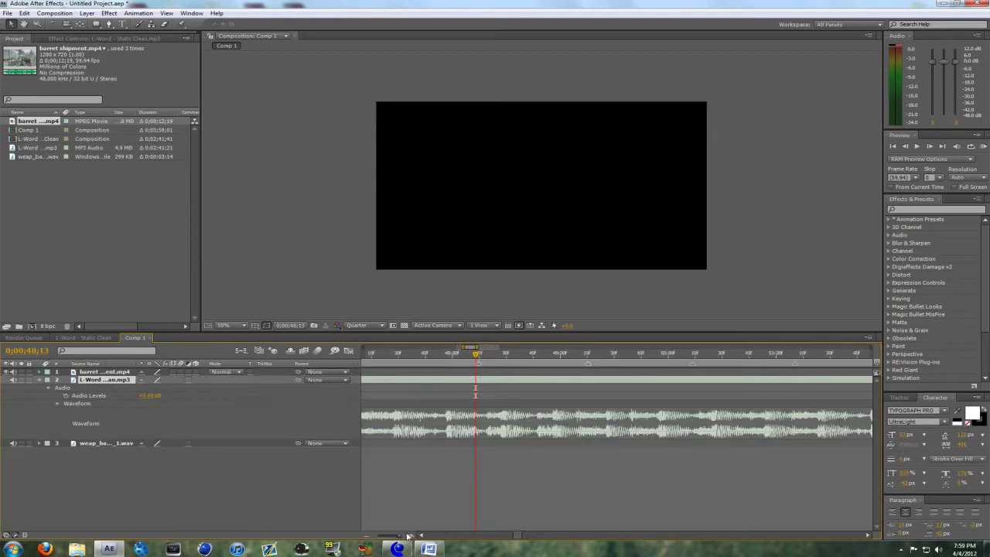
- Align the four composition markers with the waveform's beat peaks at about 48, 49, 50 and 51 seconds
left_click_drag(477, 354, 447, 353)
left_click_drag(449, 364, 579, 366)
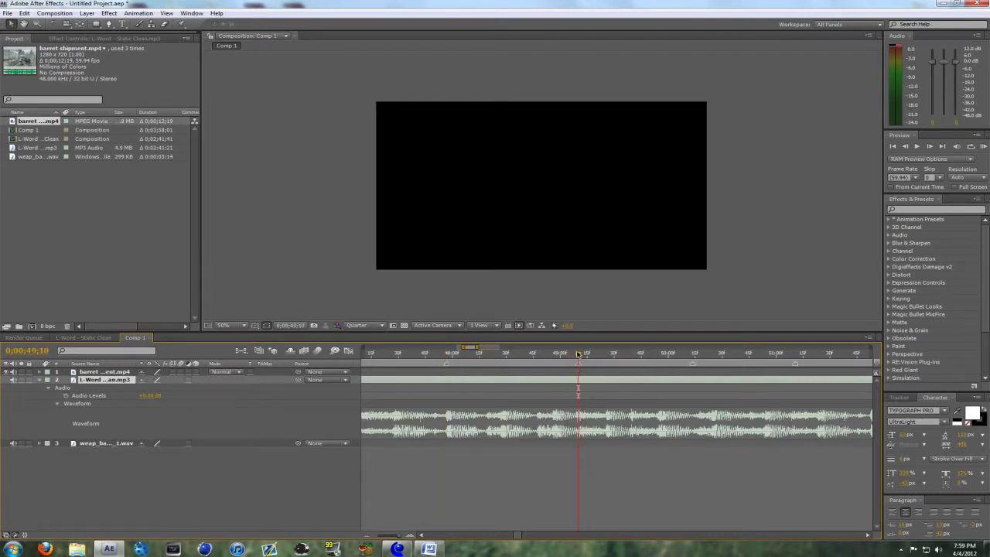
left_click(664, 356)
left_click_drag(666, 357, 661, 361)
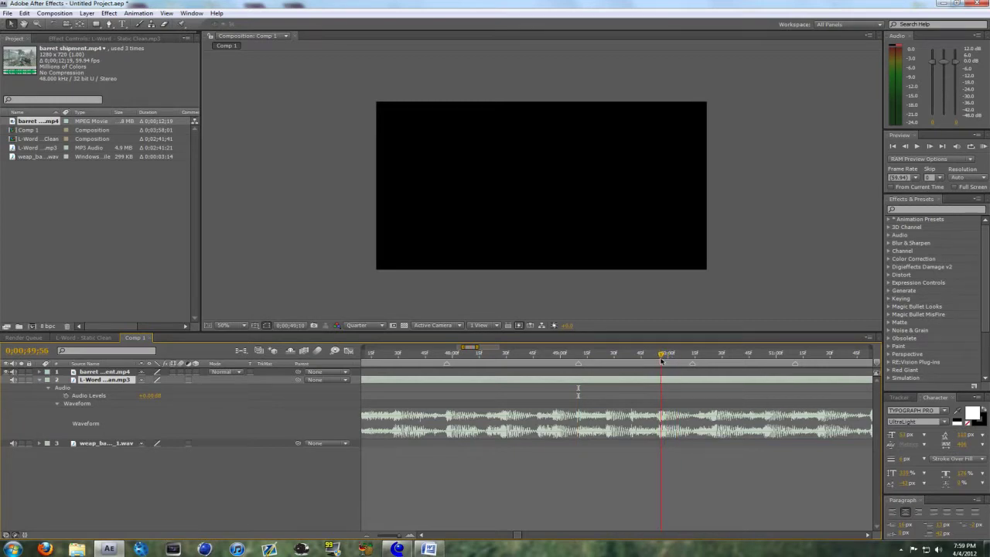
left_click_drag(565, 357, 661, 358)
left_click_drag(662, 365, 769, 354)
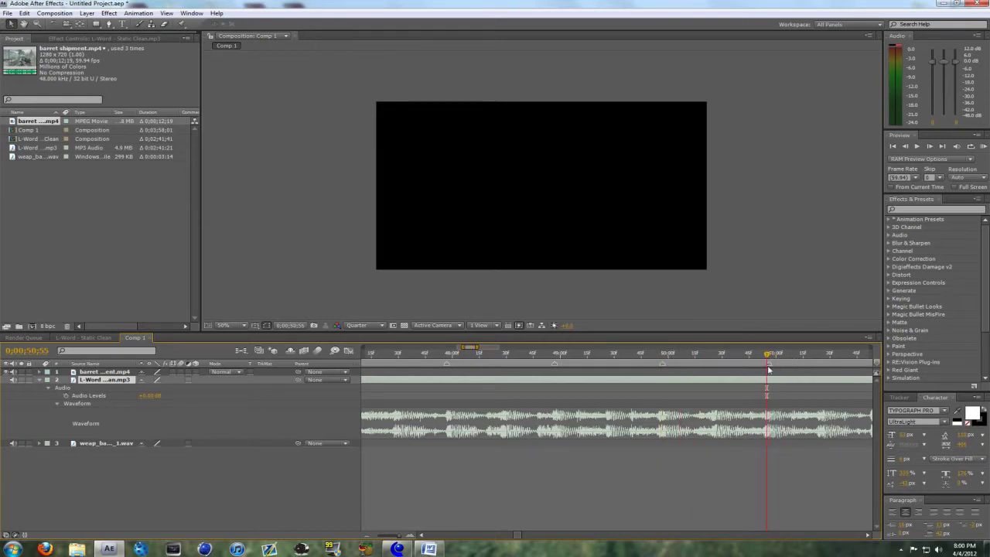
- Move the gunshot sound layer from the composition's start to about 0:48, near the first marker, keeping its full length
left_click(367, 535)
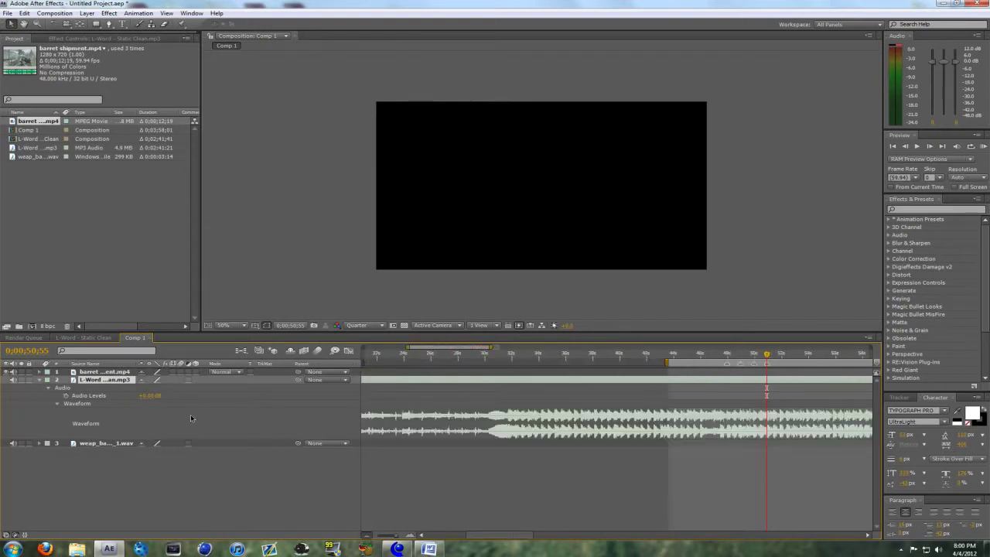
left_click(120, 375)
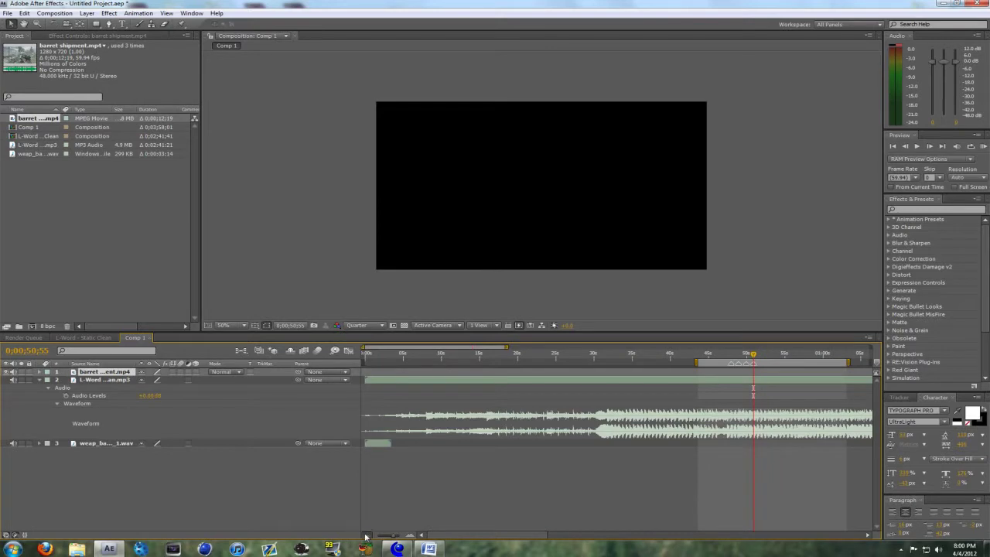
left_click(366, 535)
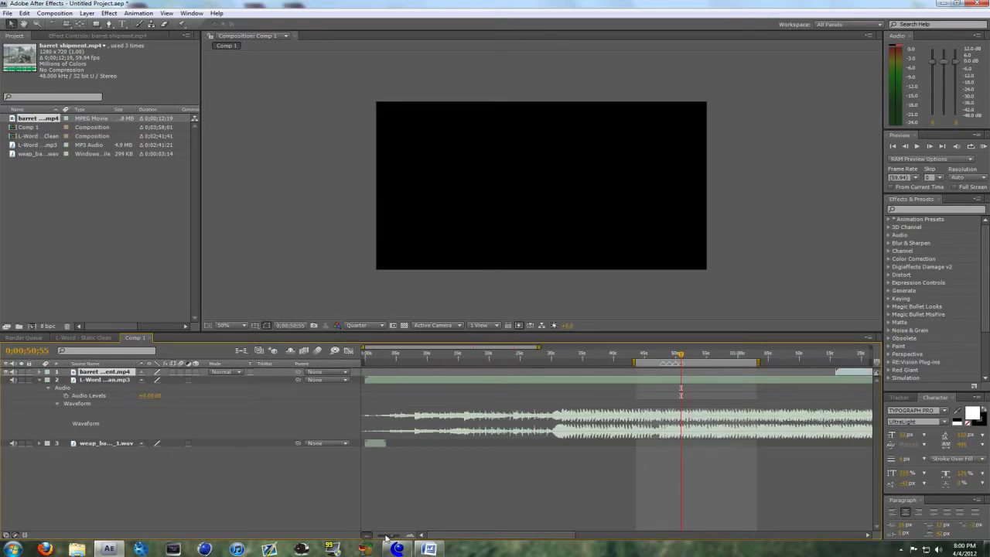
left_click(385, 536)
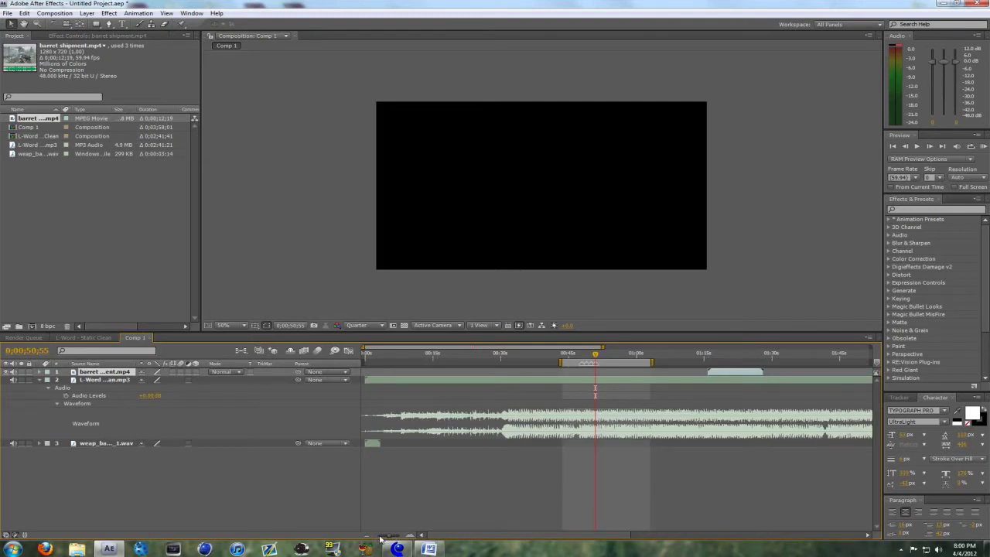
left_click(382, 536)
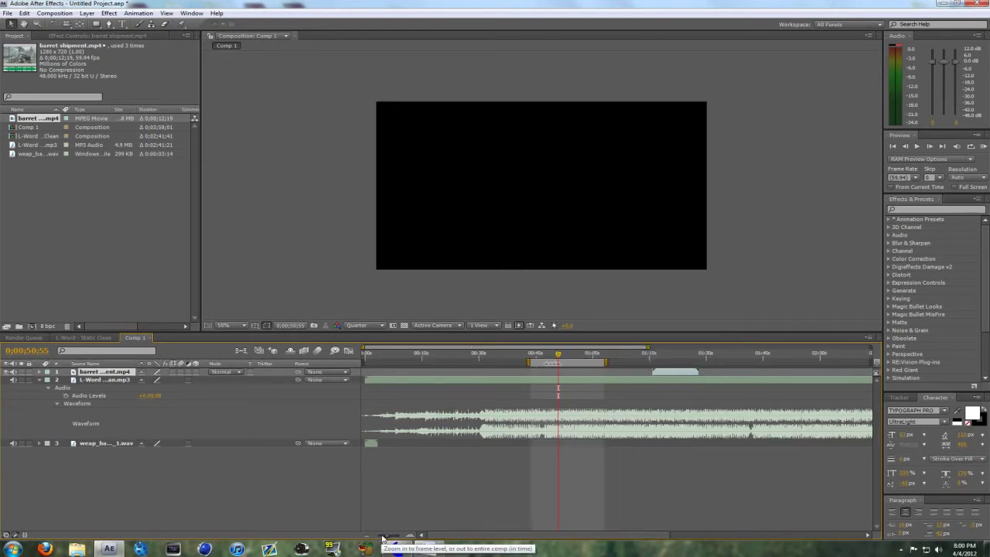
left_click(106, 444)
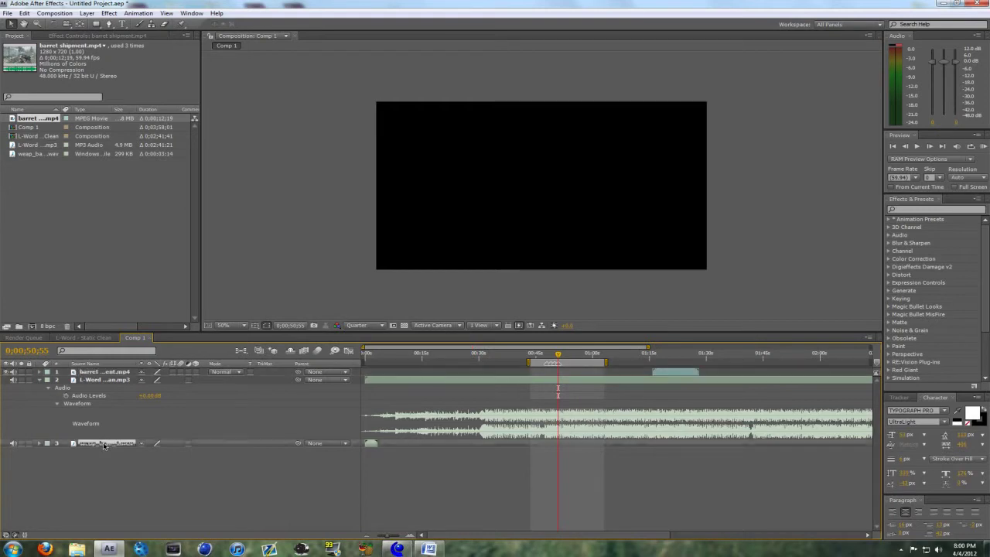
left_click_drag(371, 443, 551, 444)
left_click_drag(391, 537, 410, 535)
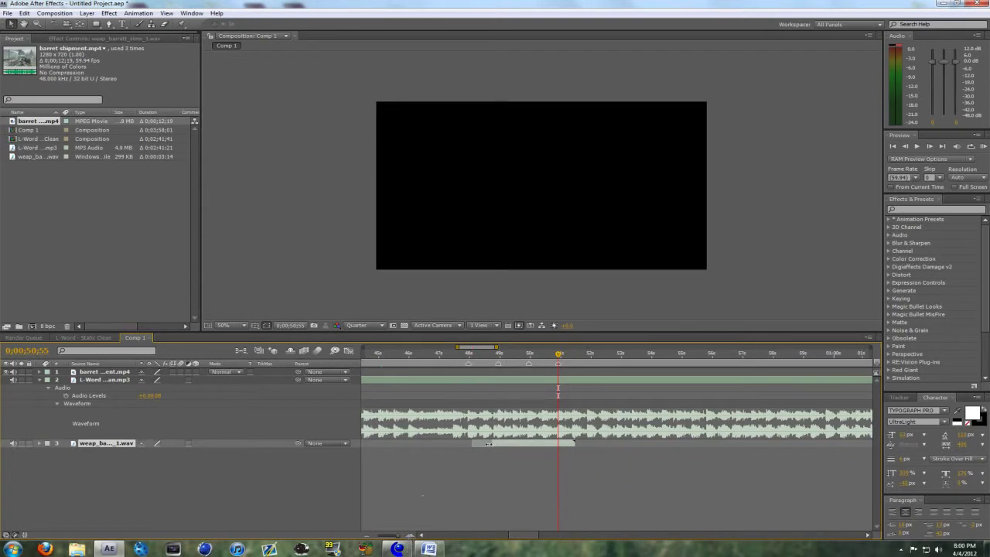
left_click_drag(494, 444, 465, 447)
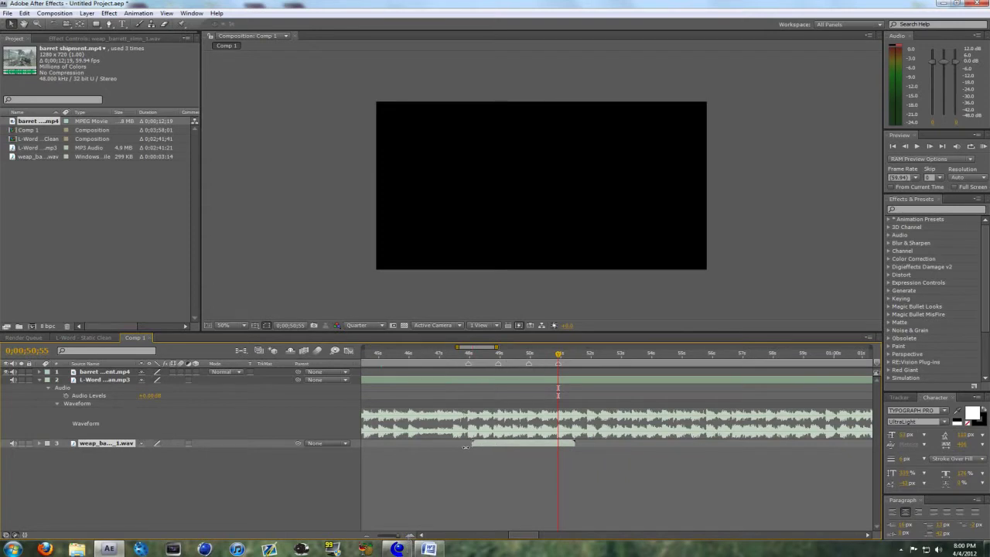
- Place the playhead on the first marker at 0;00;47;57 and display the gunshot layer's audio waveform
left_click(468, 355)
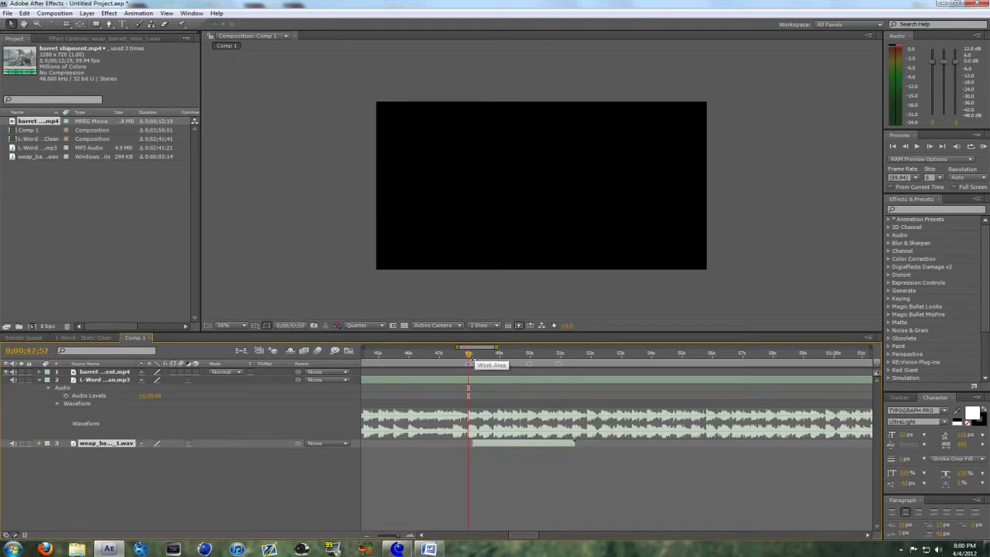
mouse_move(470, 356)
left_mouse_down()
mouse_move(532, 369)
mouse_move(468, 371)
left_mouse_up()
left_click(47, 452)
left_click(57, 467)
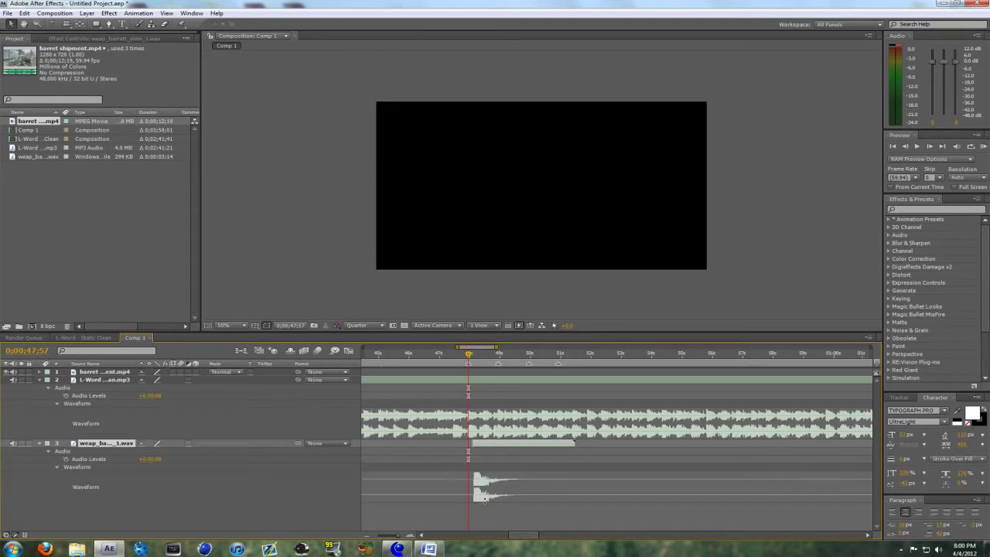
left_click(411, 536)
left_click(414, 536)
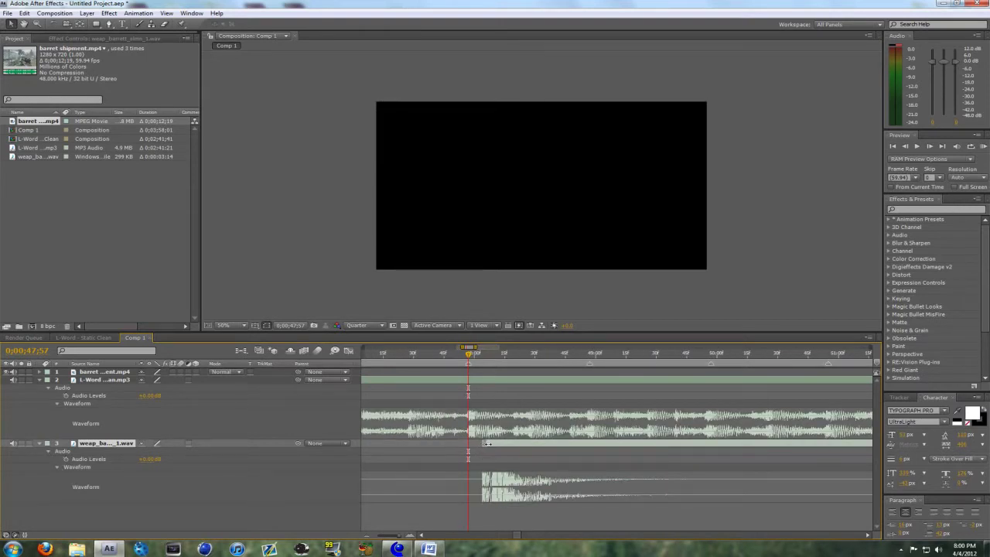
- Set the gunshot layer's audio levels to -10 dB and align its waveform peak with the first marker at 0;00;47;57
left_click_drag(152, 460, 145, 460)
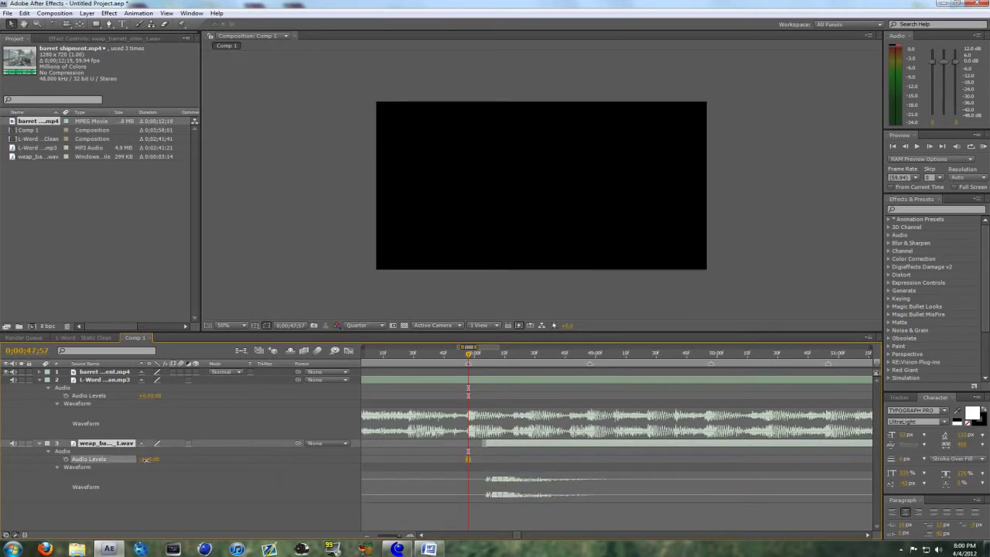
left_click(149, 459)
key("Return")
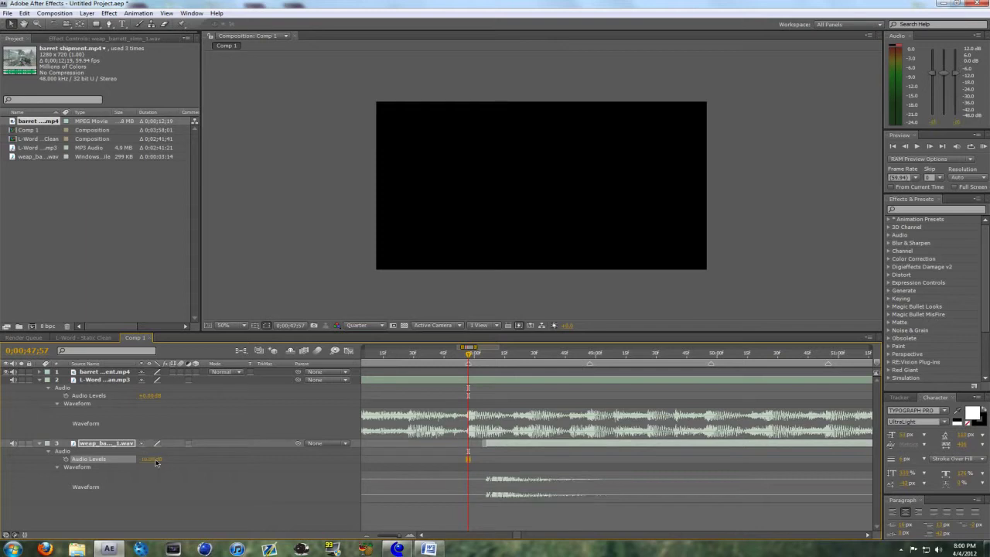
left_click_drag(535, 442, 519, 444)
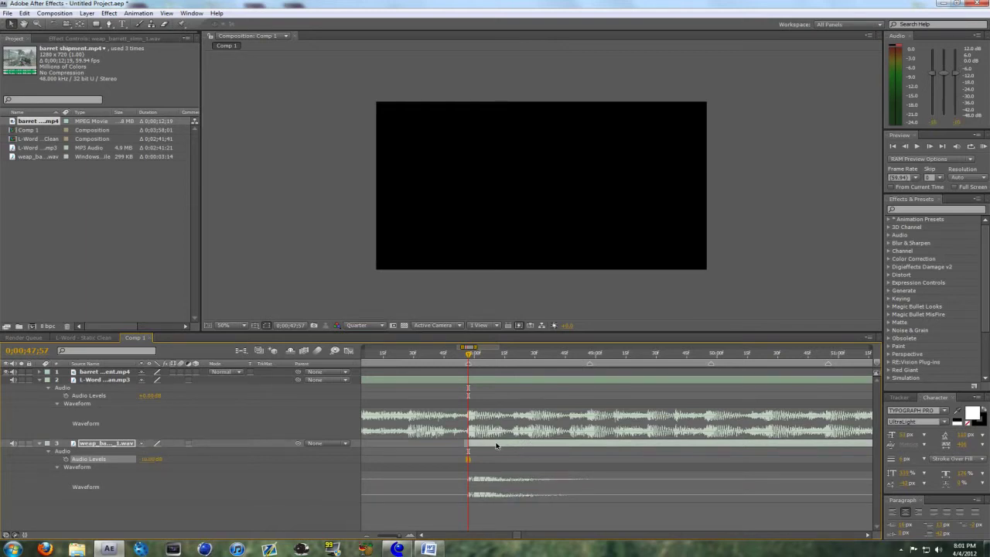
left_click(493, 447)
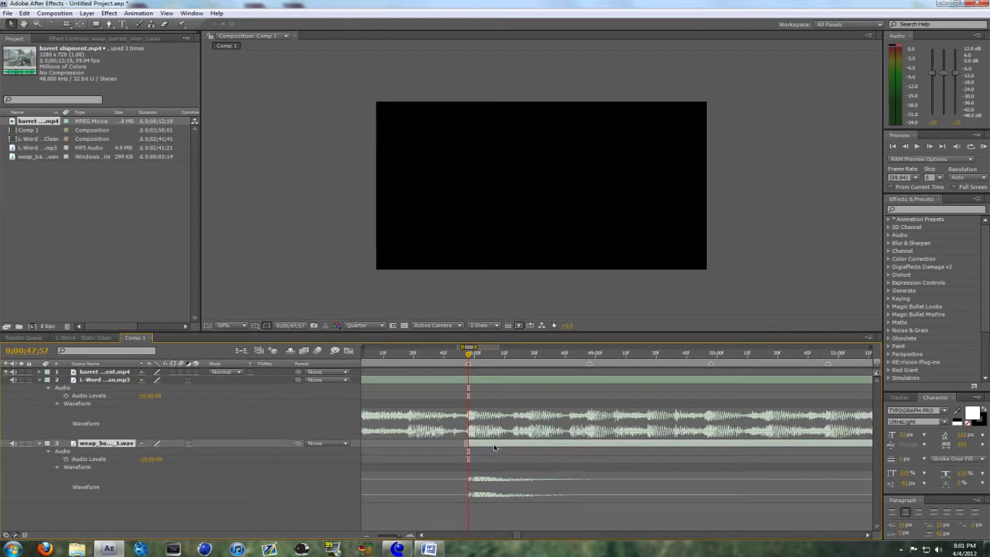
- Duplicate the gunshot layer three times and align the copies with the markers at 0;00;48;57, 0;00;49;57 and 0;00;50;55
key("ctrl+d")
left_click_drag(552, 442, 605, 443)
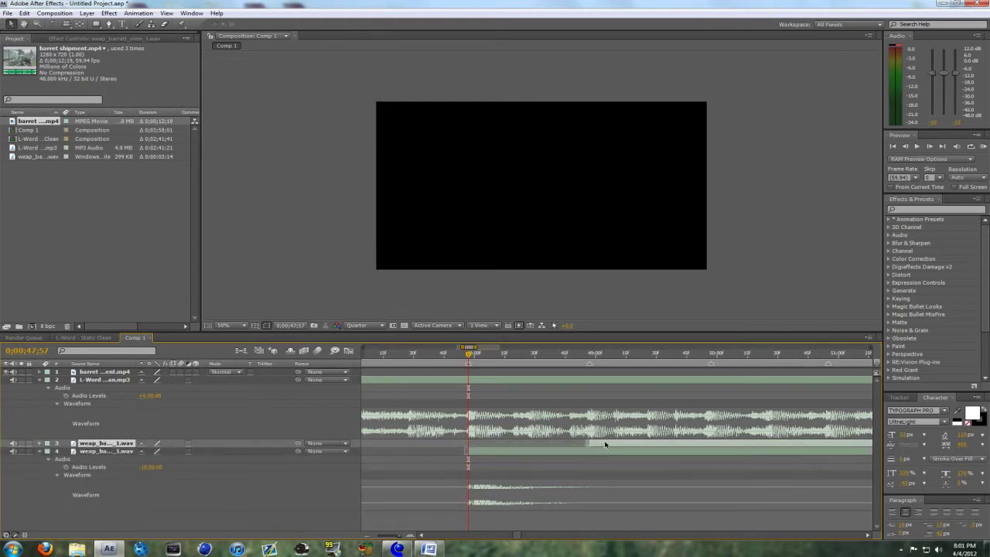
left_click(591, 362)
key("ctrl+d")
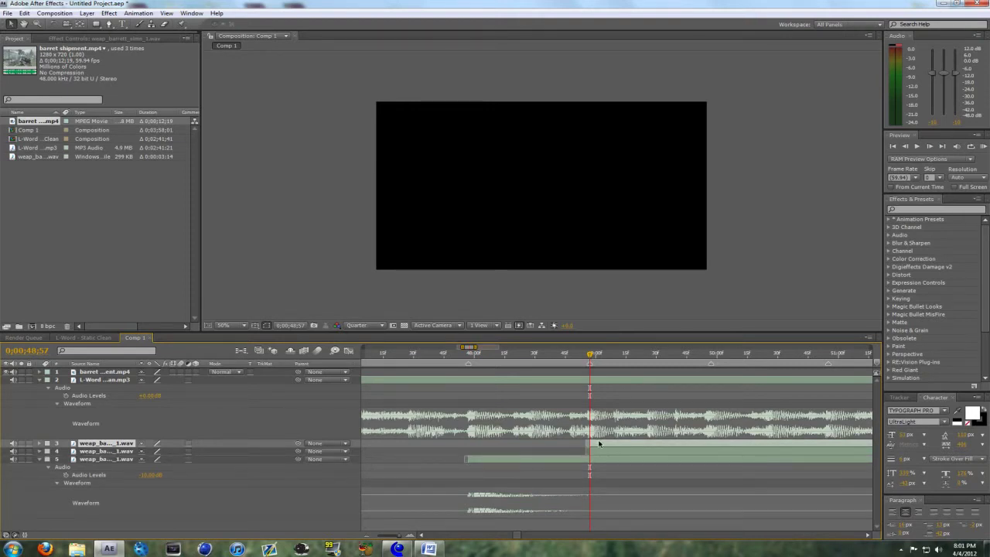
left_click_drag(602, 445, 715, 449)
left_click(713, 361)
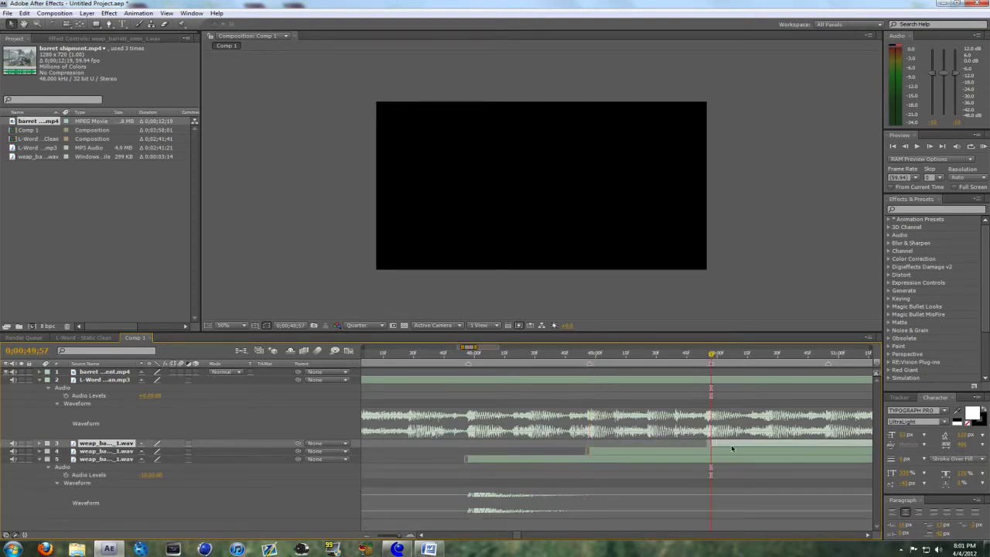
left_click_drag(517, 535, 518, 537)
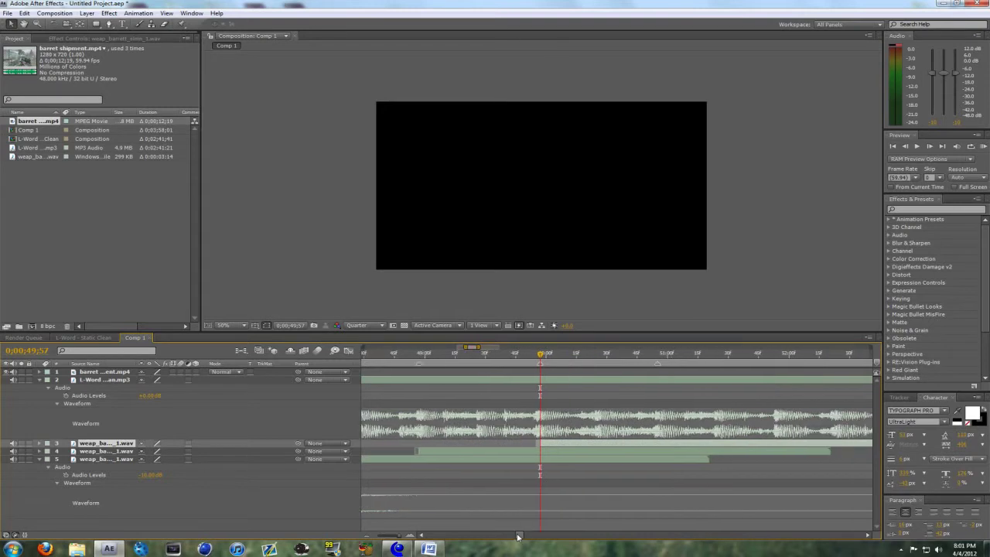
key("ctrl+d")
left_click(658, 361)
left_click_drag(560, 443, 674, 443)
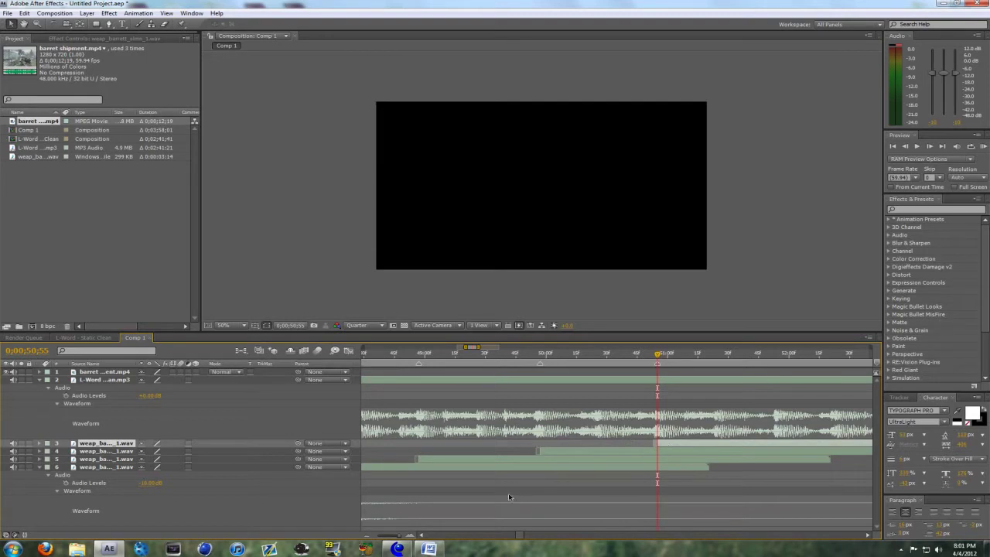
- Play a RAM preview of the work area to check the four gunshots against the song's beats
left_click(364, 536)
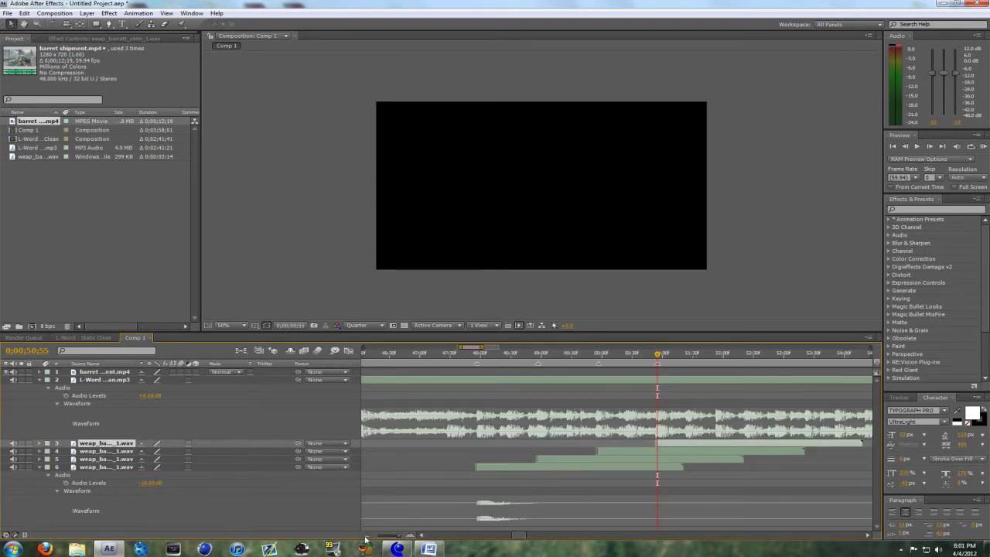
left_click(393, 460)
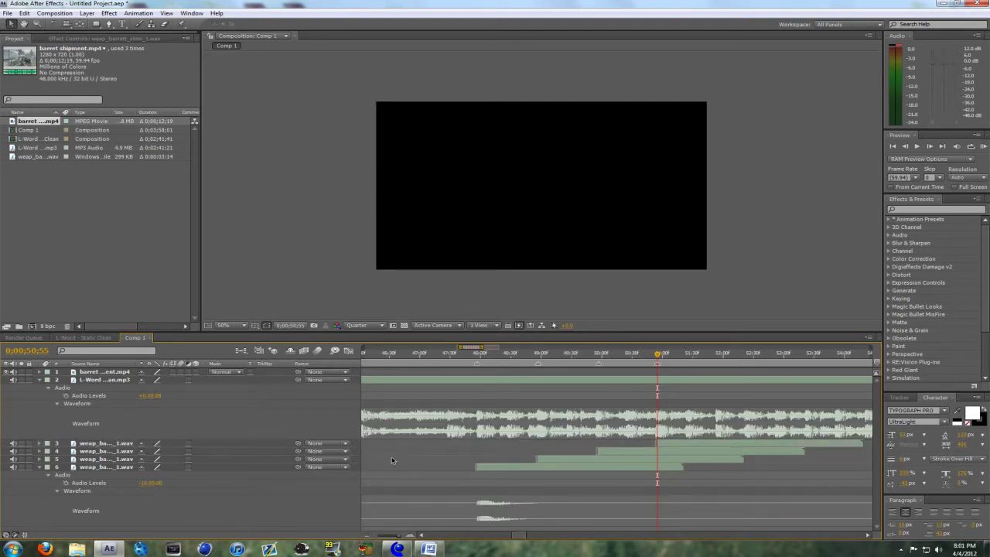
left_click(982, 147)
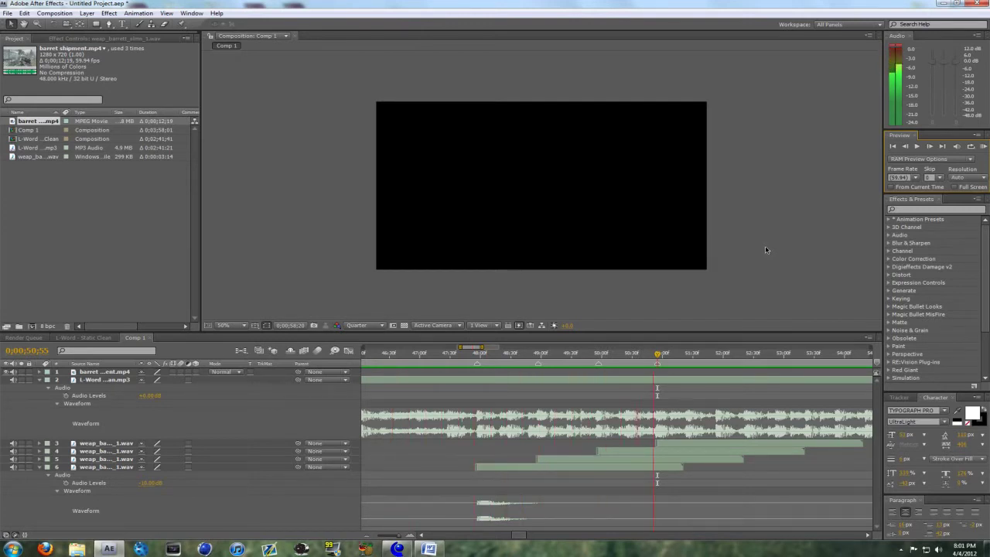
key("space")
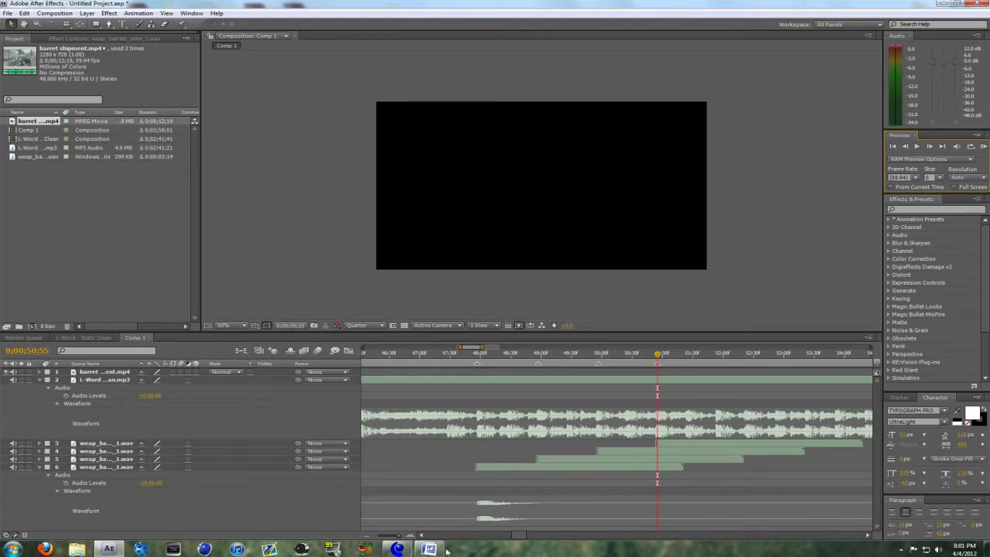
- Move the barret shipment clip to start at about 0:46.5, bringing its first shot near the first marker
left_click_drag(398, 535, 382, 530)
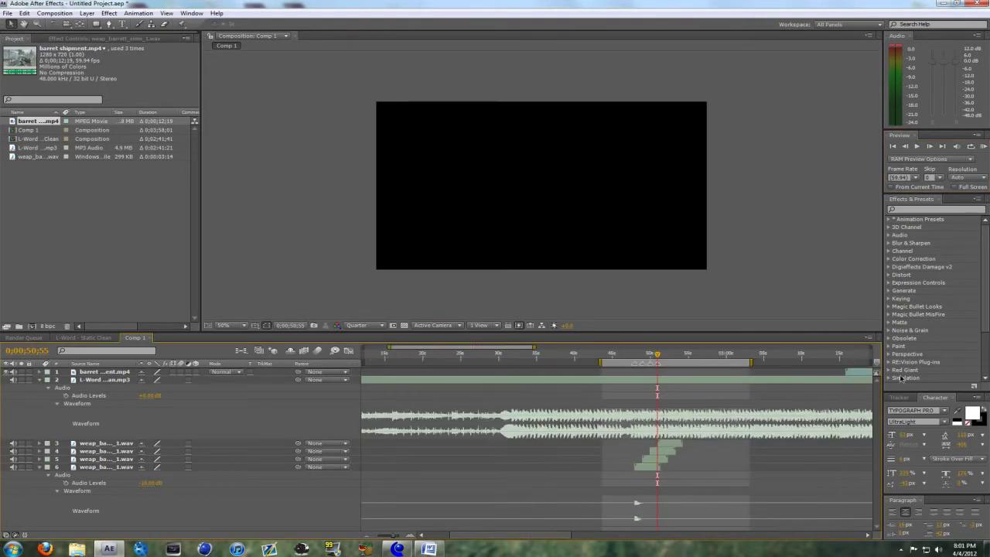
left_click_drag(854, 375, 649, 374)
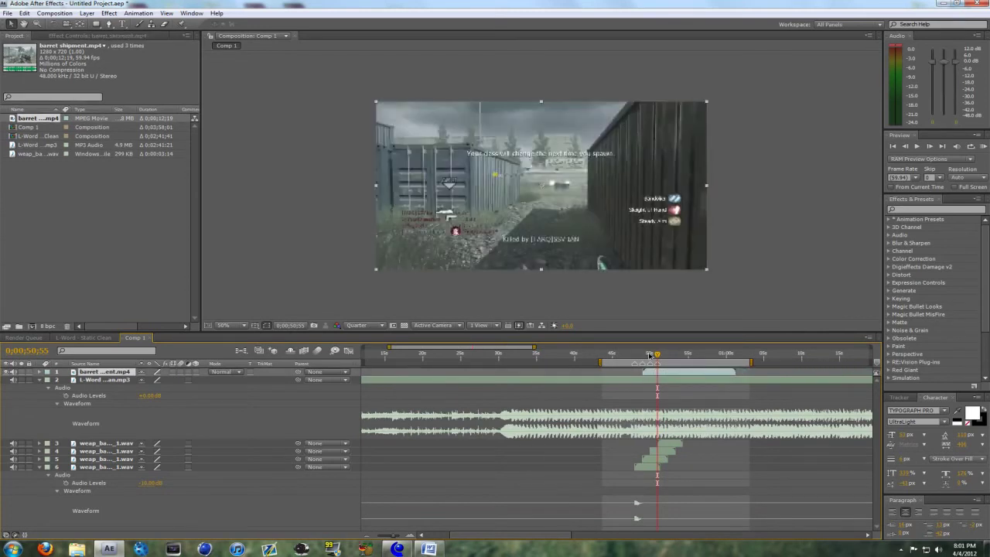
left_click_drag(410, 535, 424, 534)
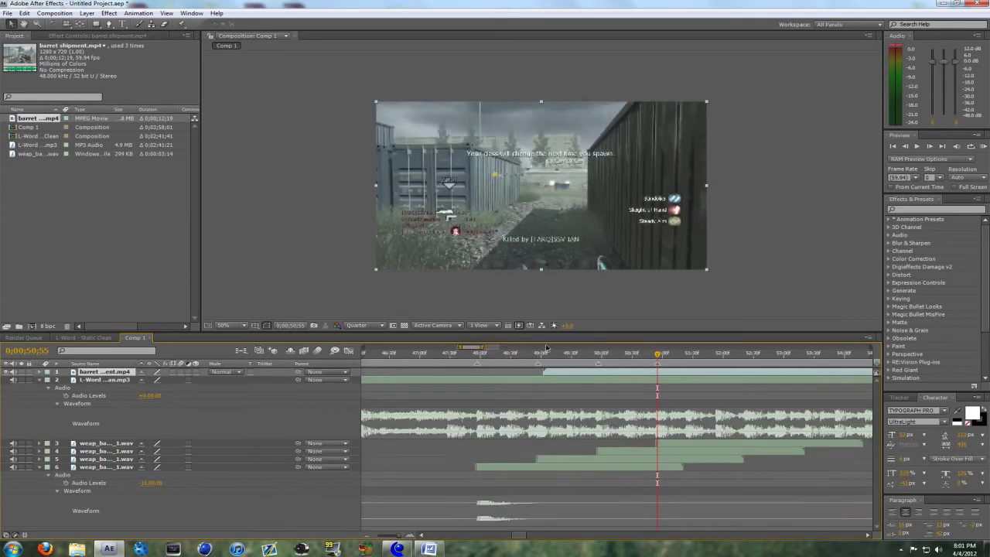
left_click(477, 356)
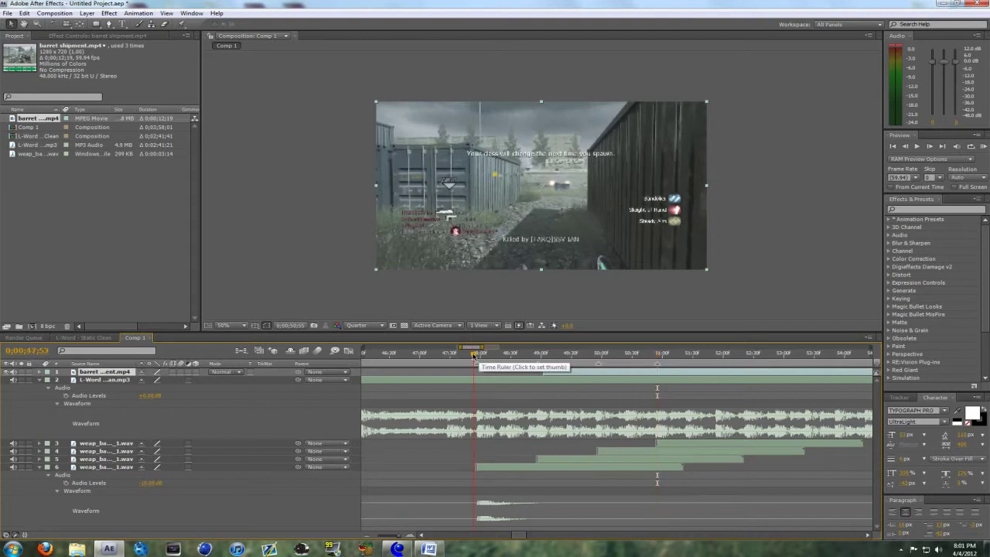
left_click_drag(652, 372, 497, 376)
left_click_drag(384, 372, 438, 370)
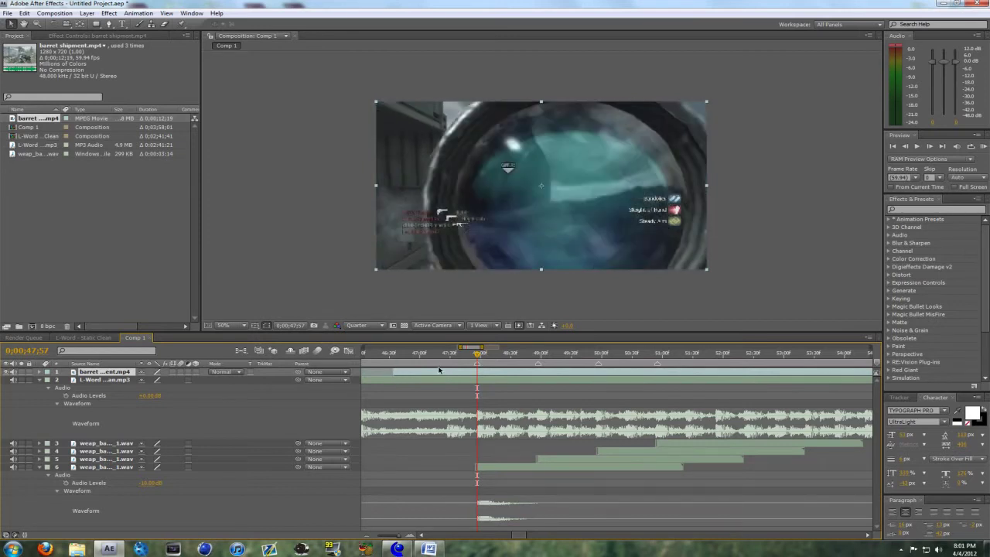
- Step through the frames to the shot at 0;00;48;01 and split the barret shipment layer there
left_click(929, 146)
left_click(929, 146)
left_click(928, 146)
left_click(929, 146)
left_click(929, 147)
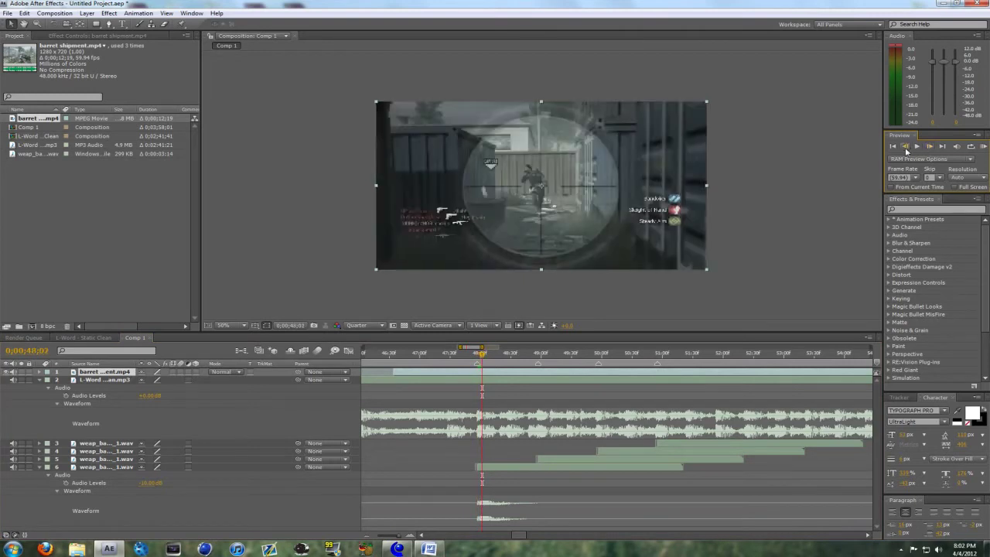
left_click(905, 147)
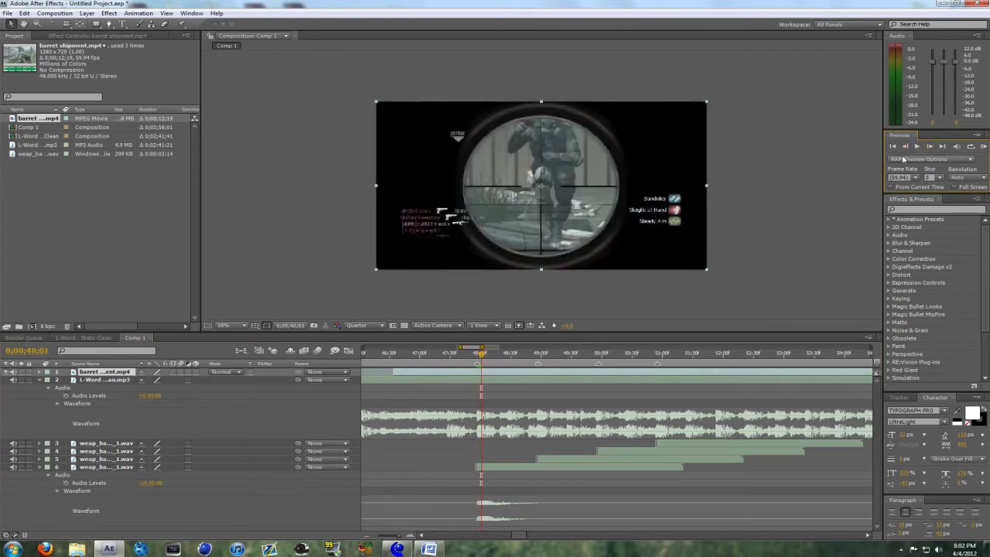
left_click(29, 13)
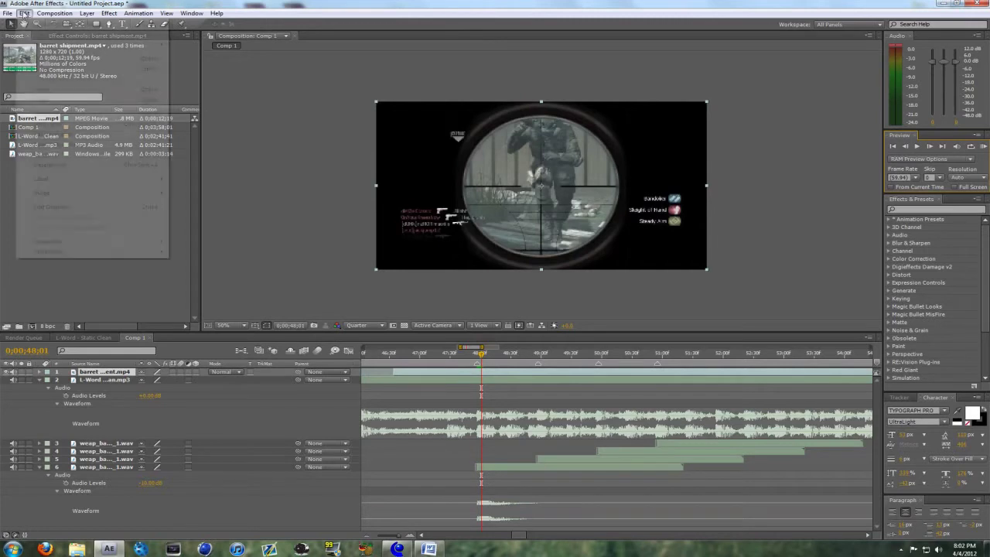
left_click(66, 123)
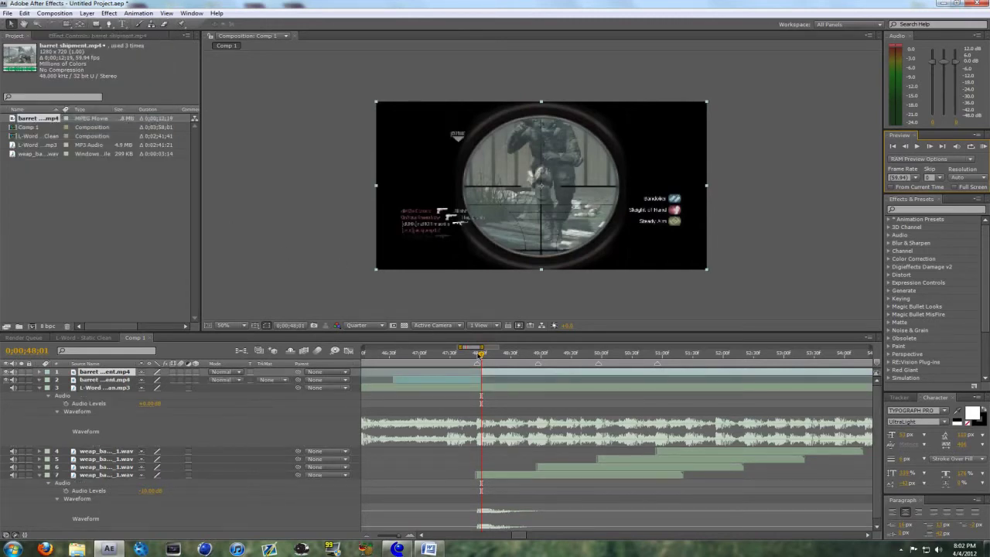
- Shift both halves of the barret shipment clip earlier so the split falls on the first marker at 0;00;47;57
left_click_drag(481, 354, 465, 382)
left_click(477, 378)
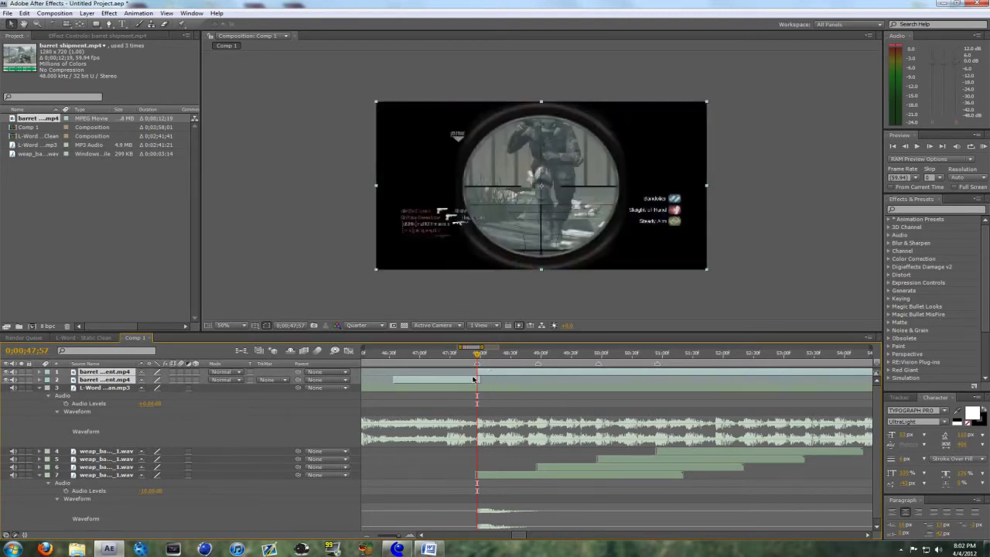
left_click_drag(474, 382, 471, 382)
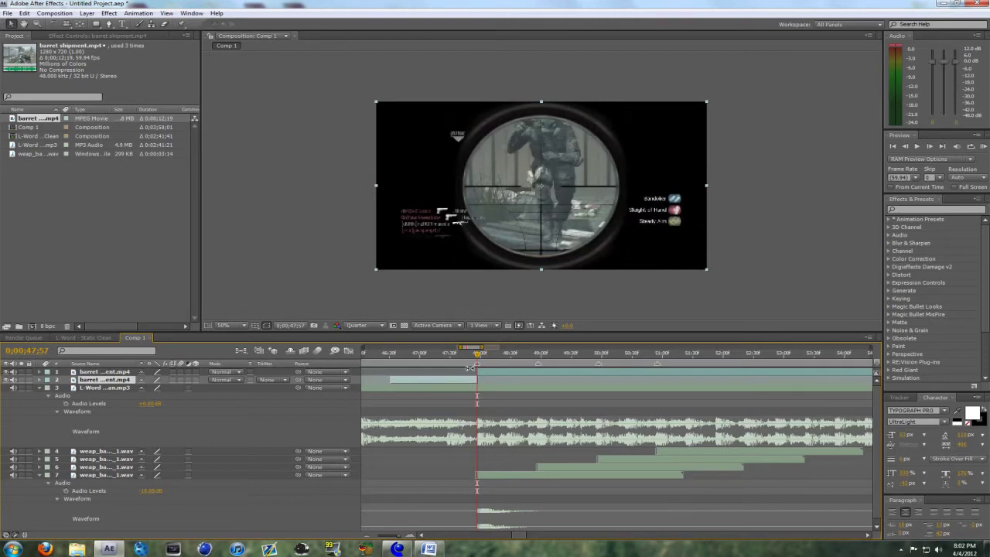
- Trim the first half of the barret shipment clip so it ends exactly at the first marker, 0;00;47;57
left_click_drag(410, 535, 421, 535)
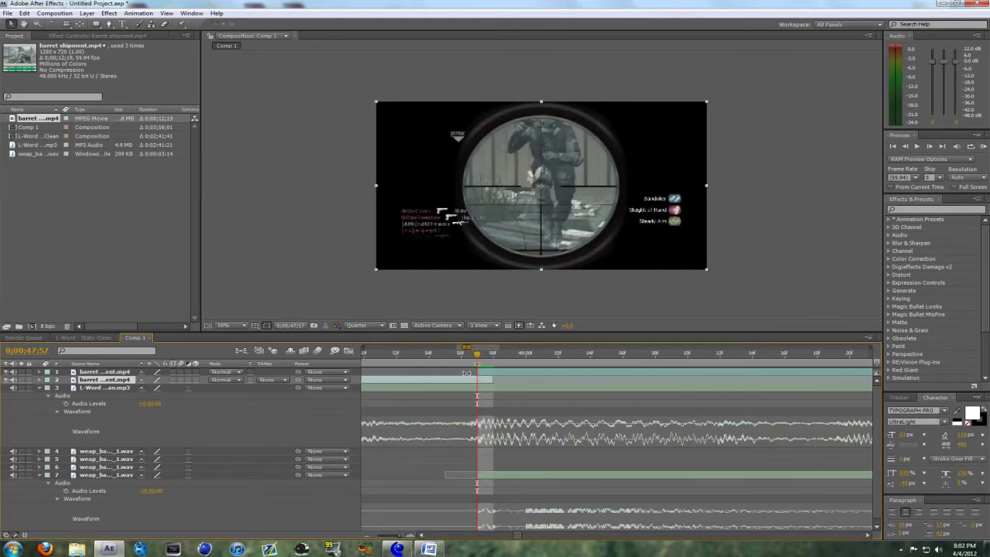
key("alt+bracketright")
left_click(366, 536)
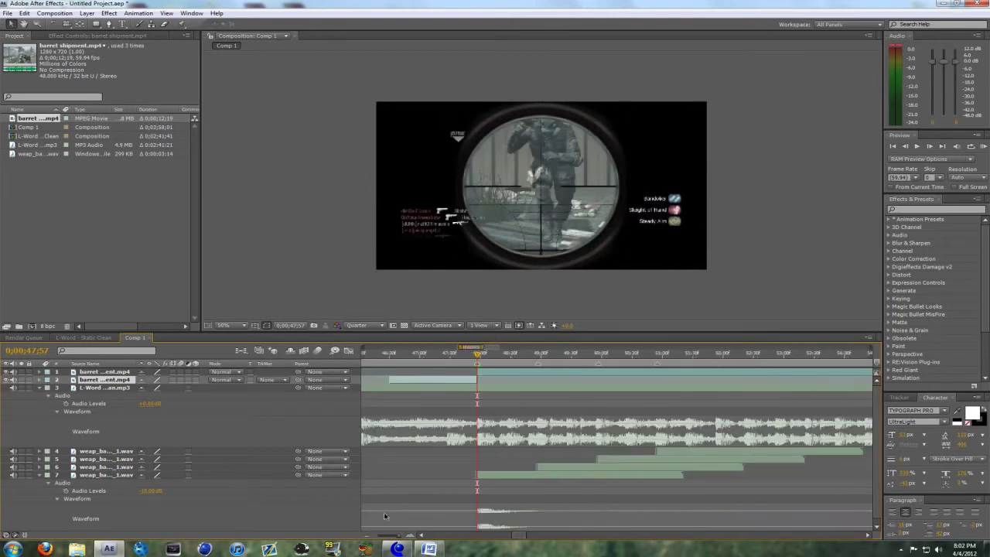
- Play the composition from 0;00;46;27 to check the first shot, and place the playhead at the second marker
left_click(387, 353)
left_click(918, 147)
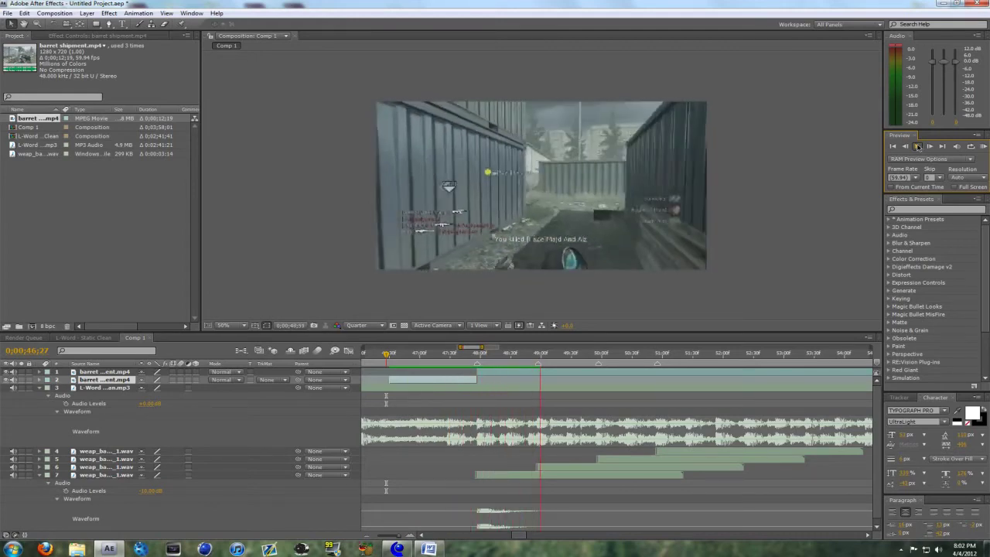
key("space")
left_click_drag(551, 355, 538, 355)
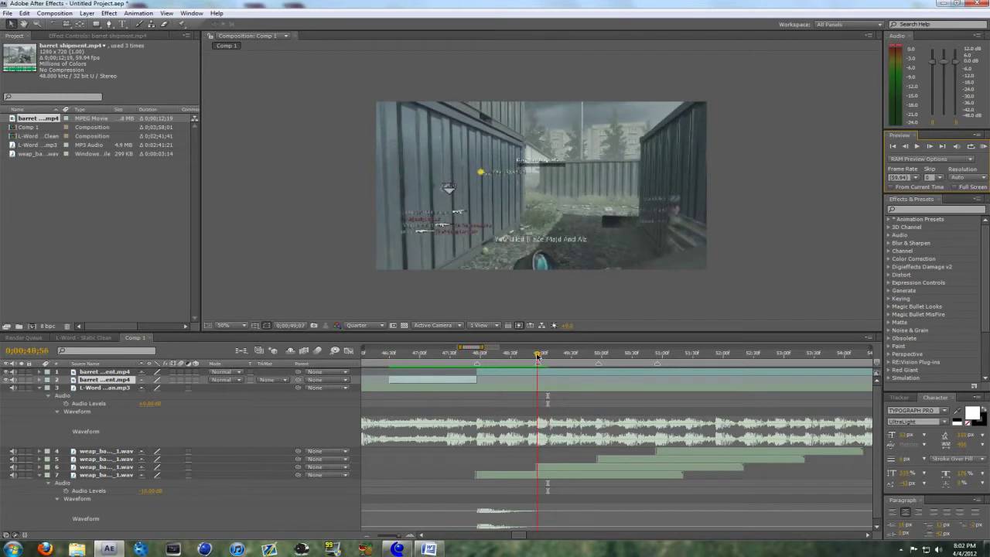
- Enable time remapping on the second half of the barret shipment clip
left_click(489, 372)
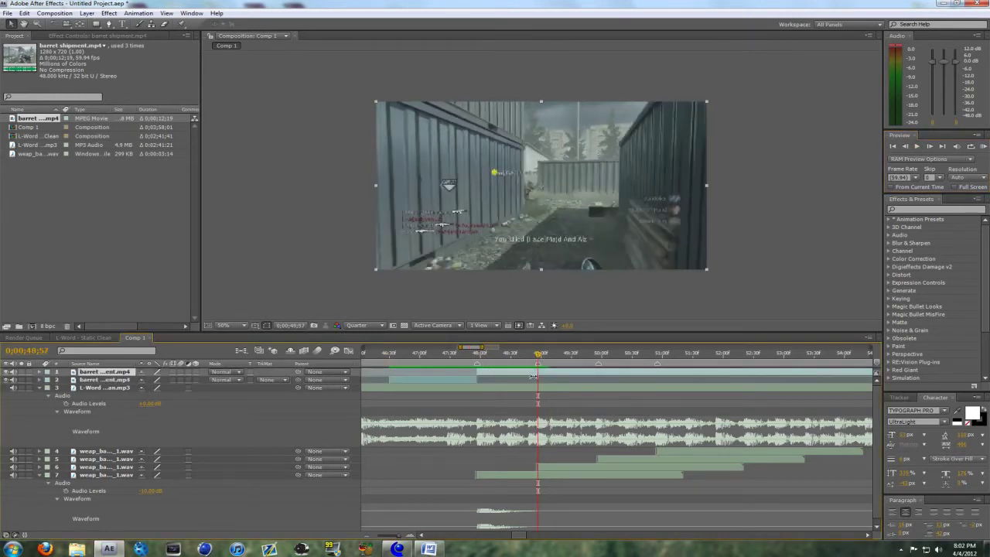
left_click(88, 14)
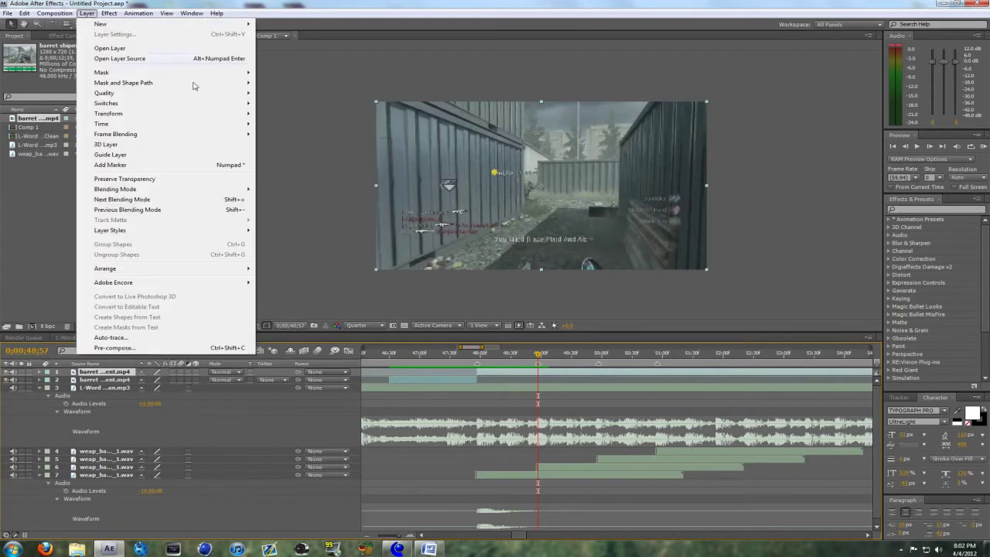
mouse_move(128, 125)
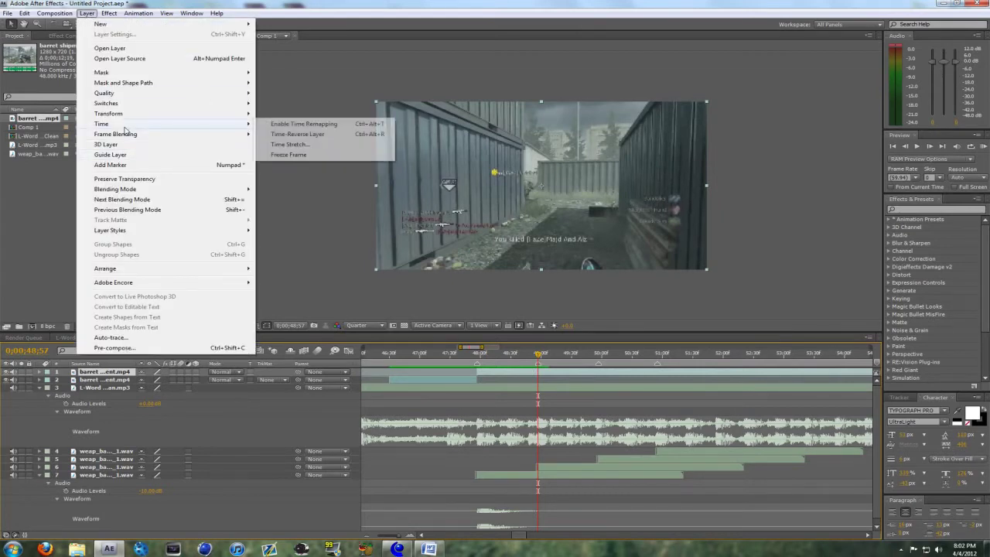
left_click(294, 125)
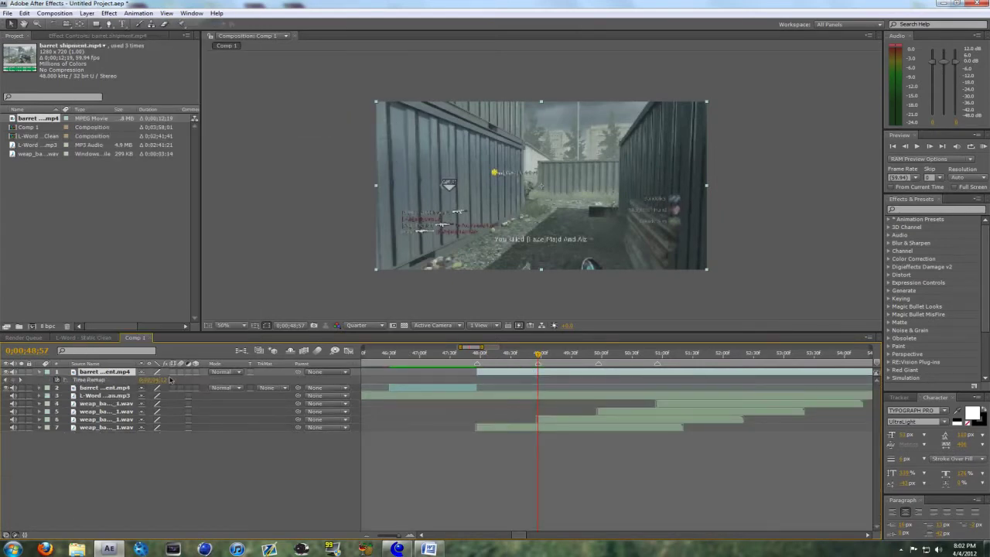
- Add Time Remap keyframes at the clip's next shot, 0;00;50;53, and at the layer's start, 0;00;47;57
left_click(477, 355)
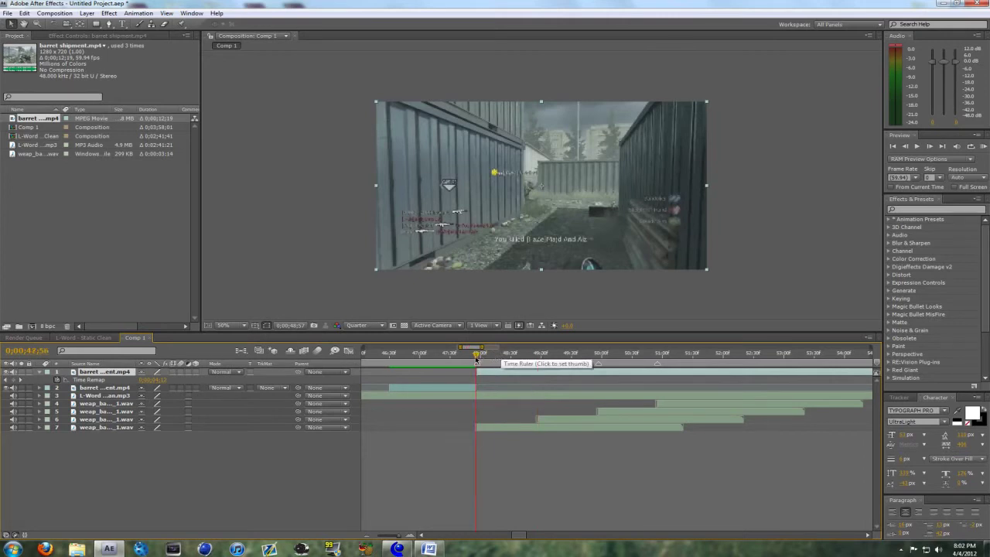
left_click(412, 535)
left_click(369, 536)
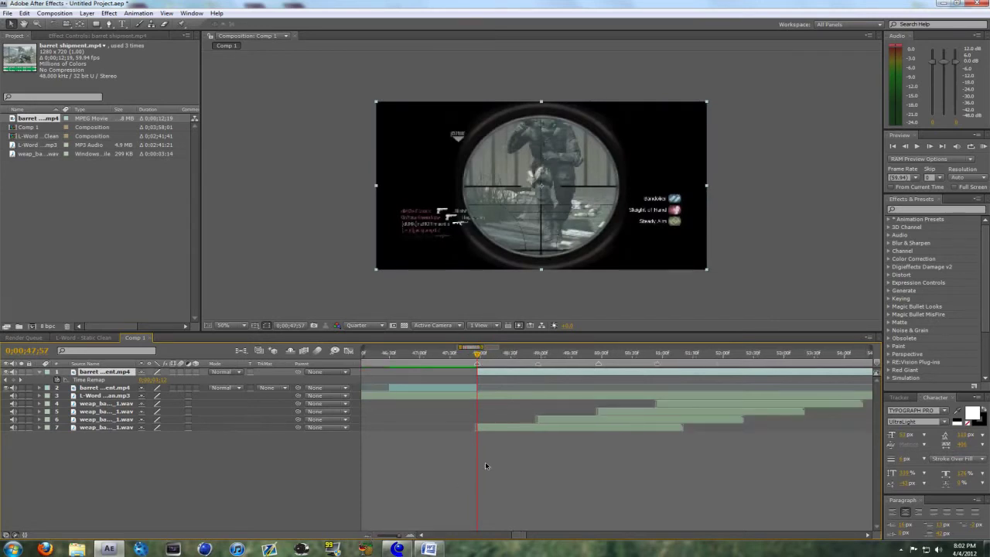
left_click(638, 356)
key("space")
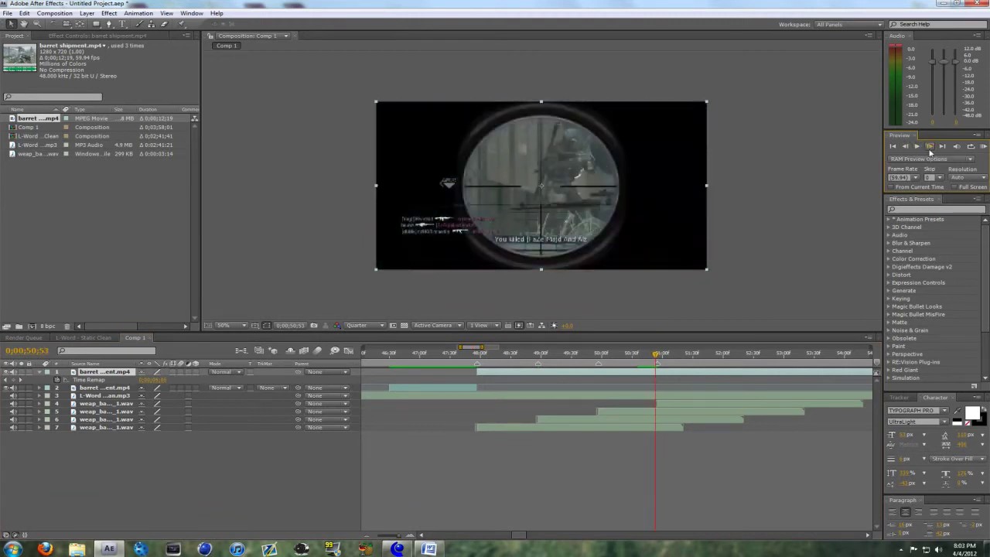
left_click(918, 146)
left_click(17, 381)
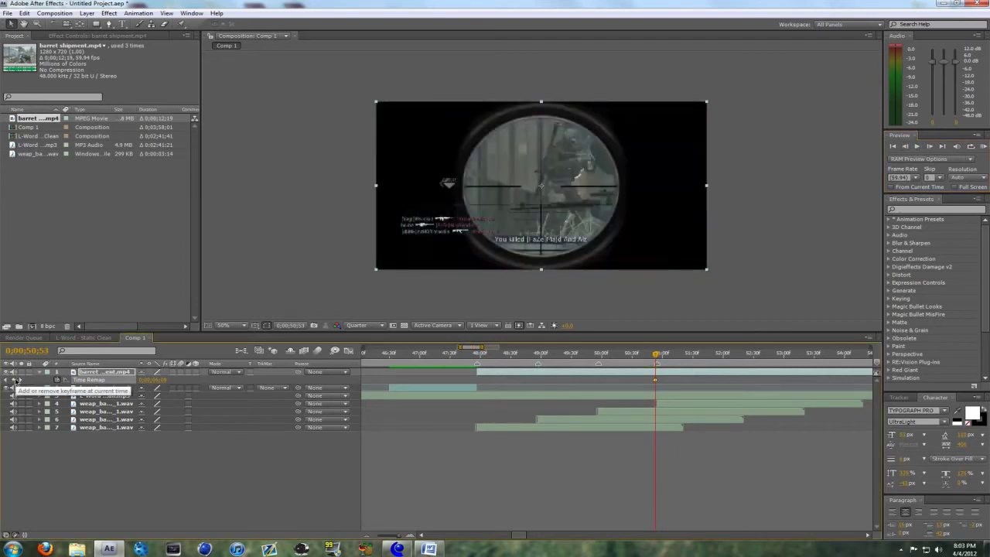
left_click(477, 354)
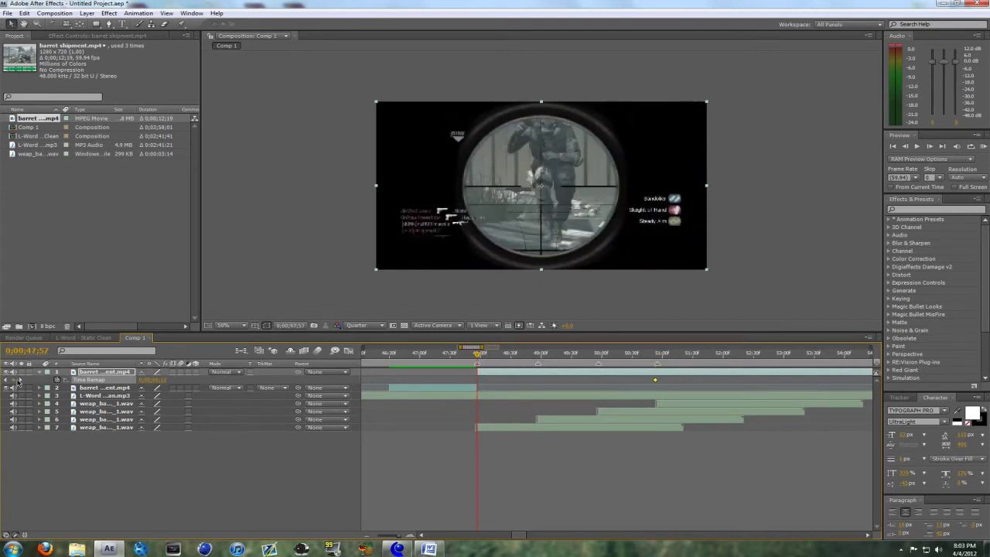
- Try moving the next shot's Time Remap keyframe earlier, to 0;00;50;46 and 0;00;50;35, comparing the frames around it
left_click(653, 354)
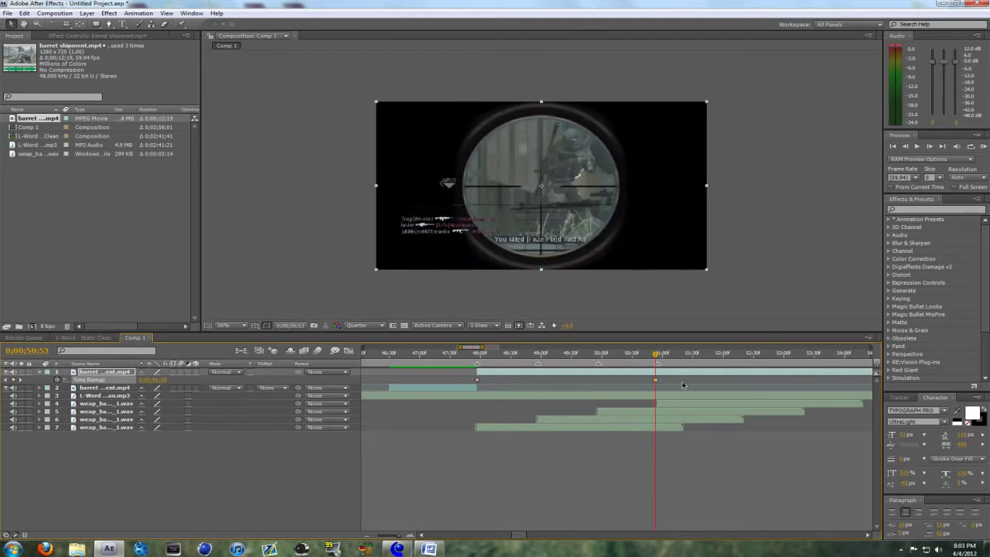
left_click_drag(655, 382, 648, 356)
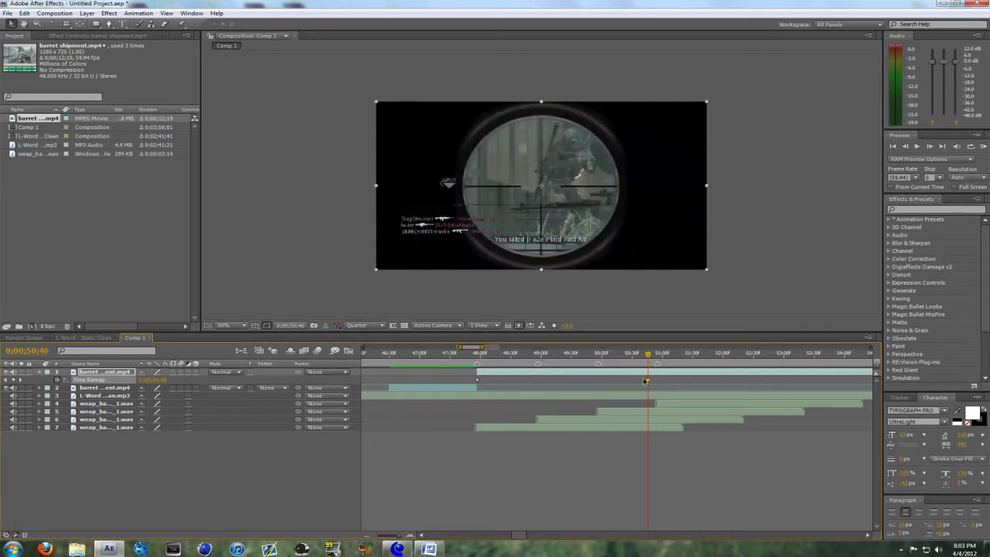
mouse_move(648, 382)
left_mouse_down()
mouse_move(616, 382)
mouse_move(636, 378)
left_mouse_up()
left_click(617, 355)
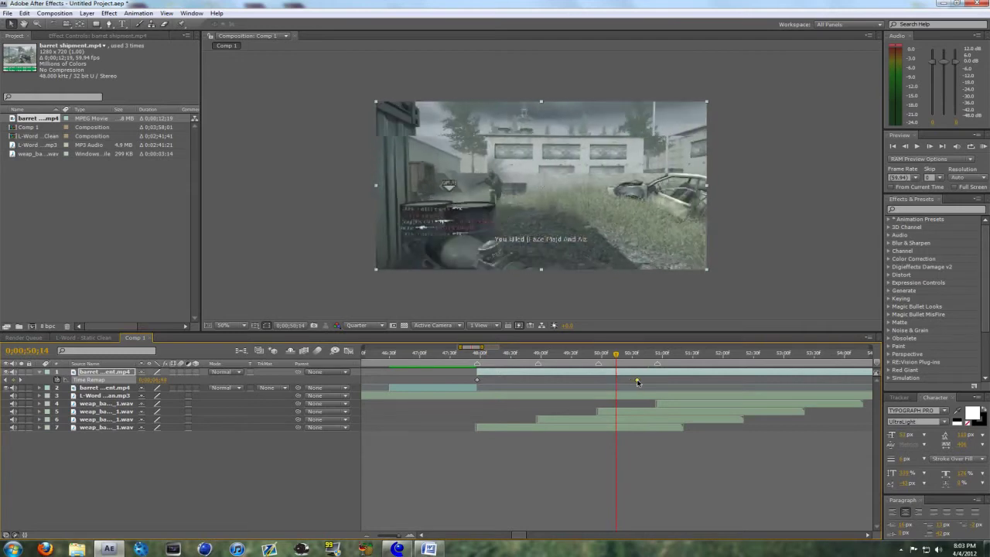
left_click(636, 356)
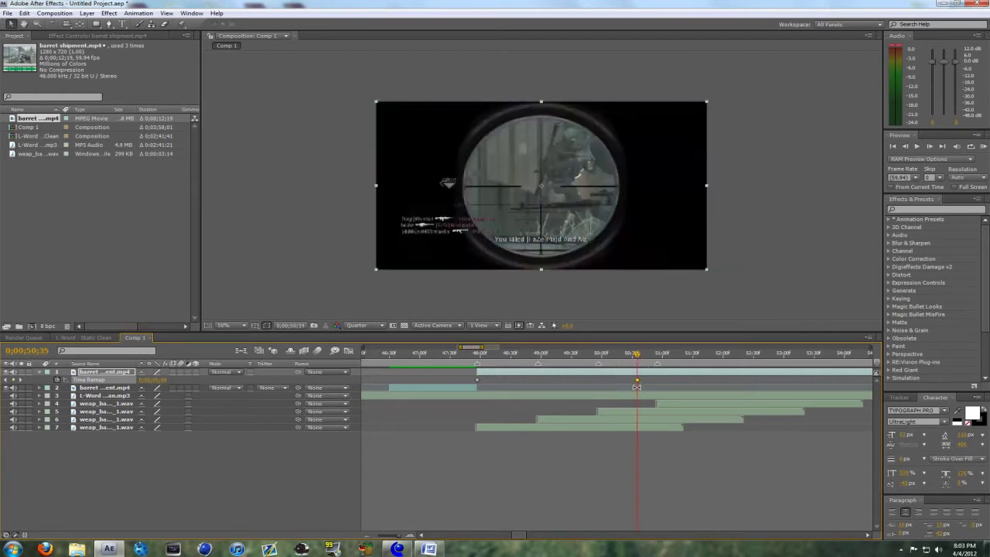
mouse_move(637, 381)
double_click(636, 381)
left_click(533, 214)
- Move the shot's Time Remap keyframe to the second marker at 0;00;48;57 and play around it to check the sync
left_click_drag(637, 380, 539, 380)
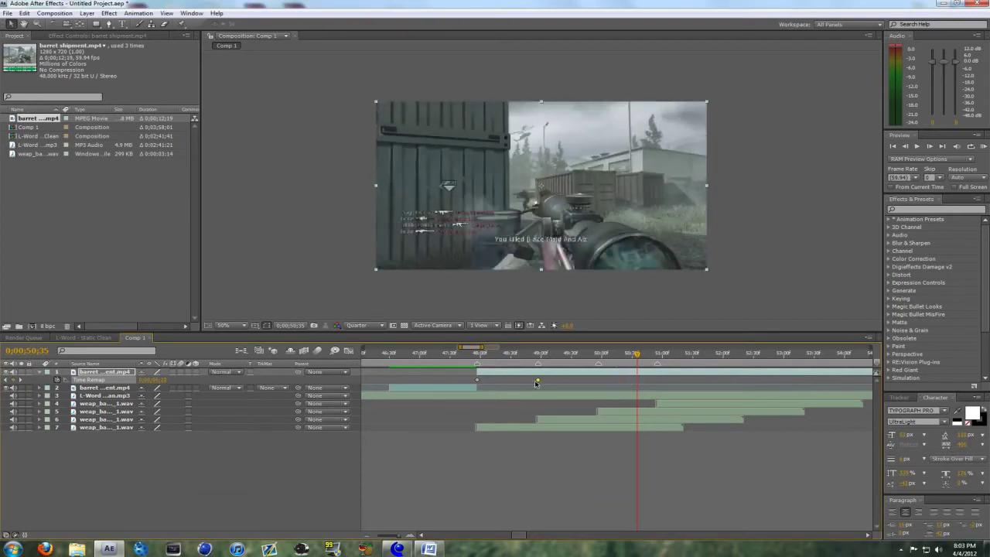
left_click(538, 353)
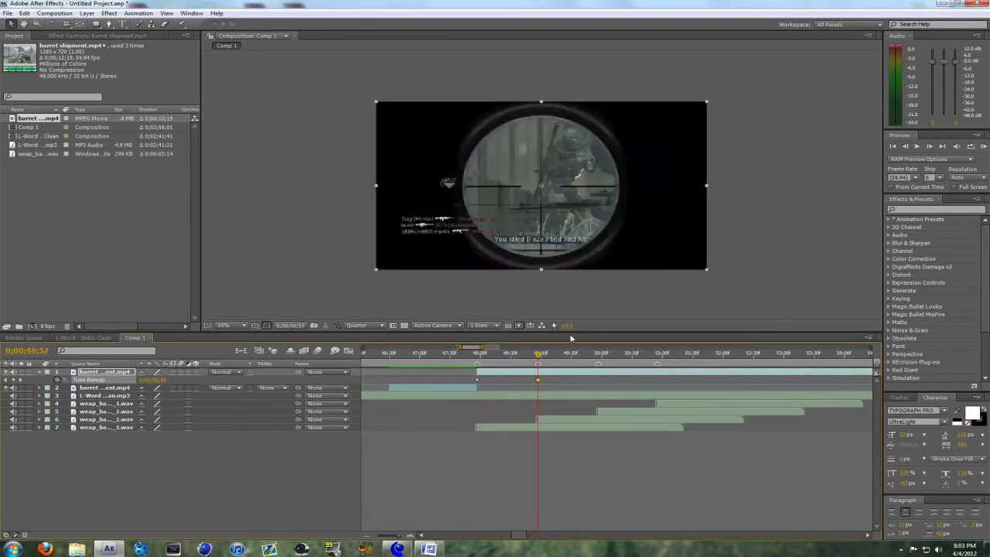
left_click(536, 353)
left_click(917, 146)
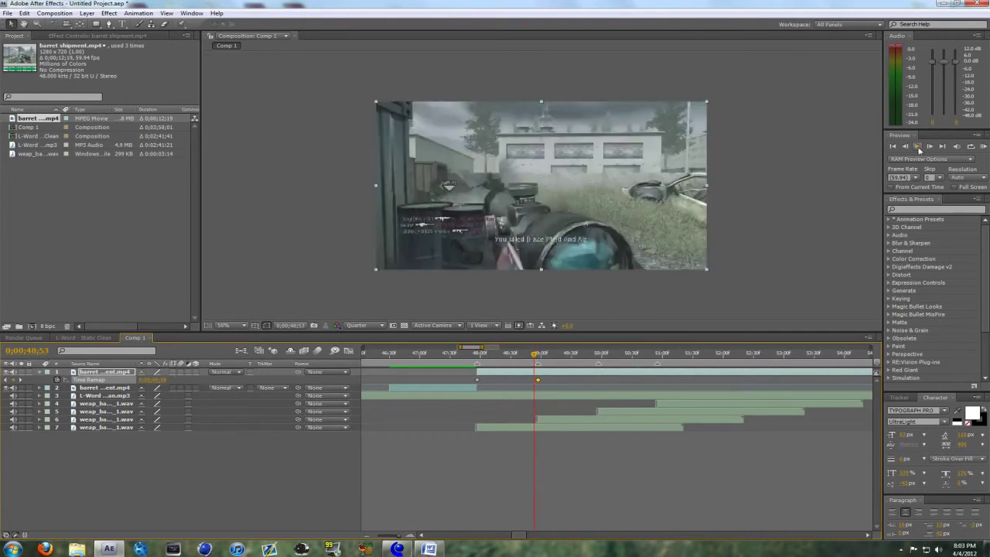
left_click(527, 355)
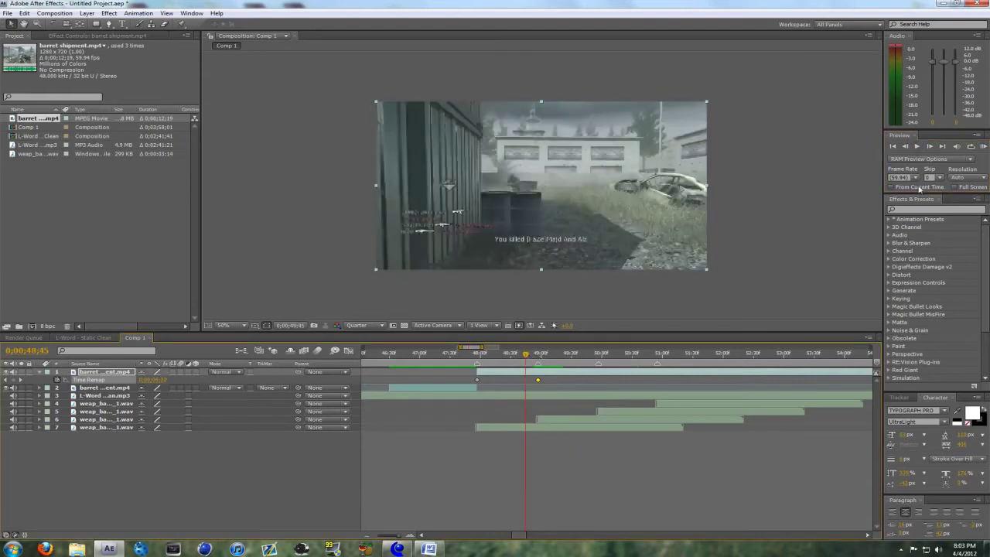
left_click(918, 146)
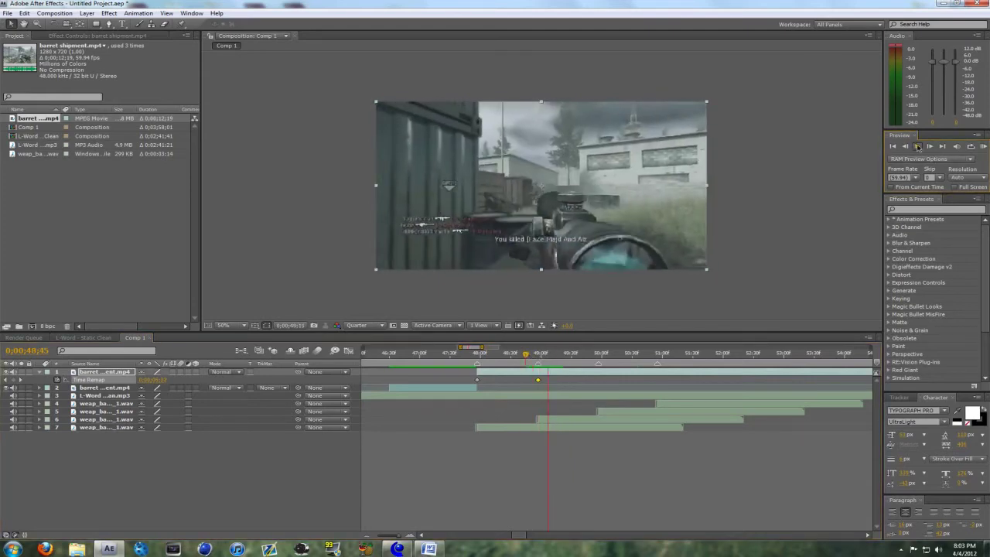
- Play on from the second marker to the following shot at 0;00;50;20 and add a Time Remap keyframe there
left_click(539, 355)
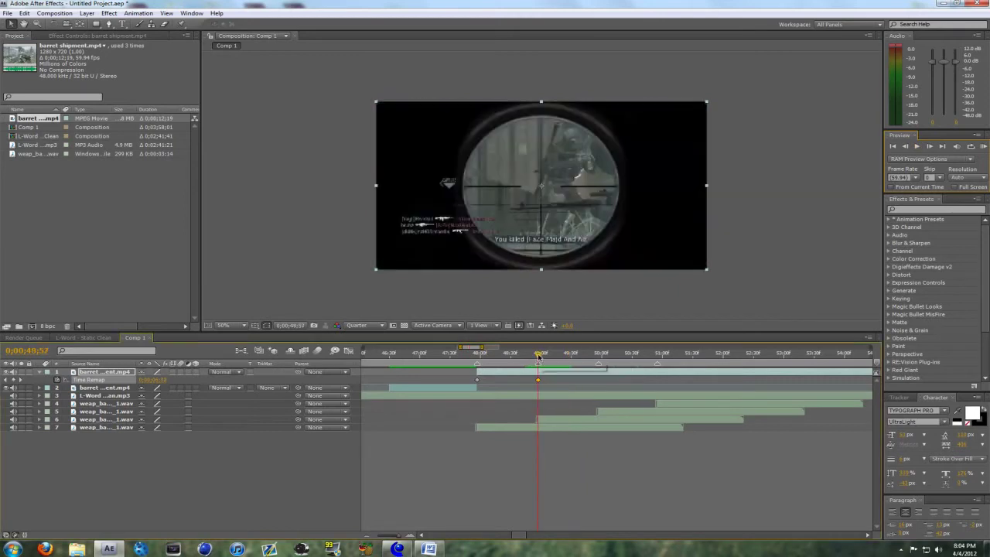
left_click(917, 147)
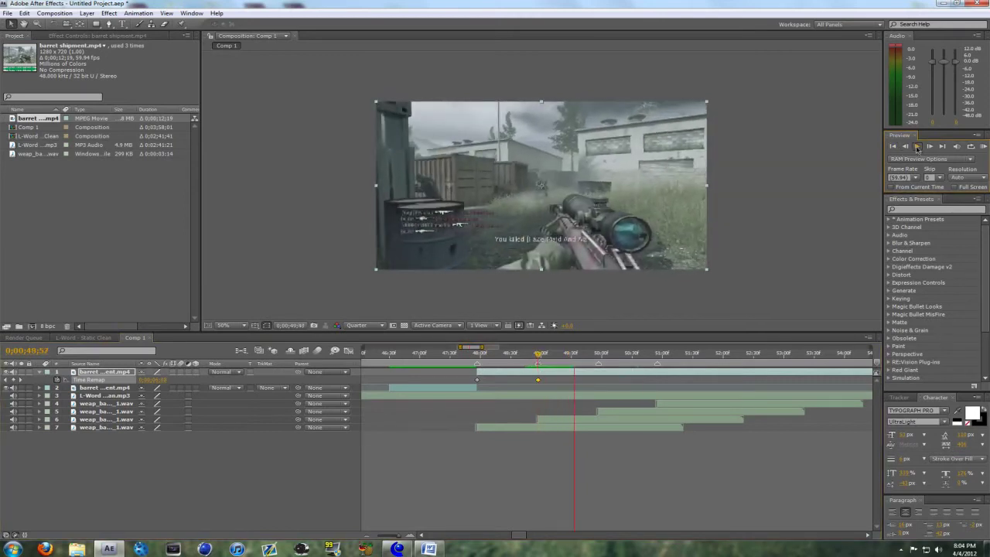
left_click(914, 150)
left_click(905, 147)
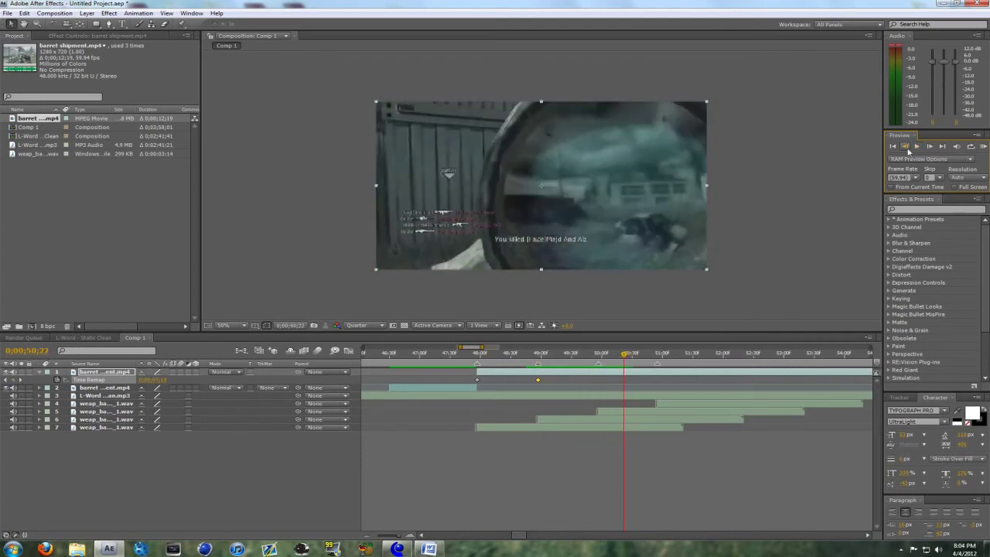
left_click(904, 147)
left_click(14, 380)
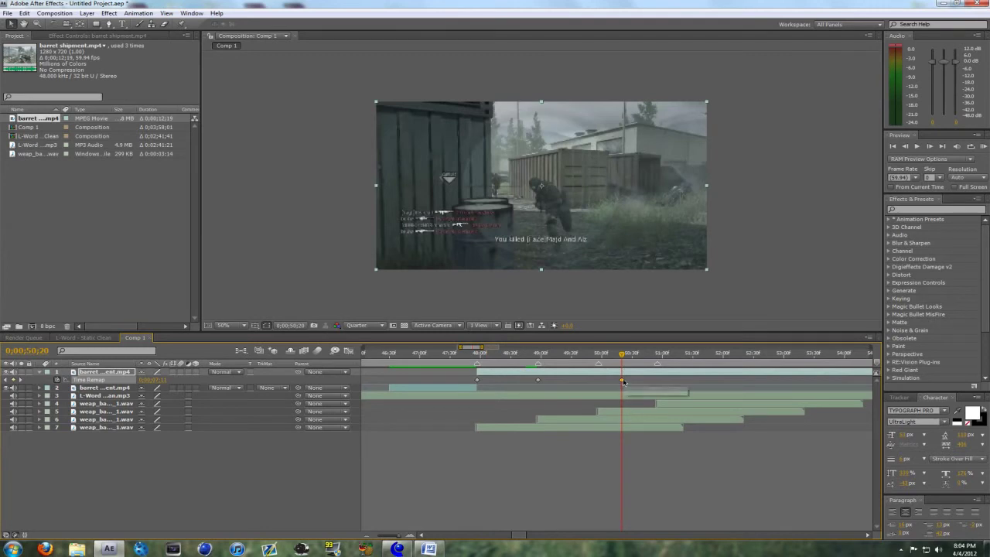
- Move the 0;00;50;20 keyframe to the third marker at 0;00;49;57 and play back from 0;00;49;53
left_click_drag(621, 355, 598, 356)
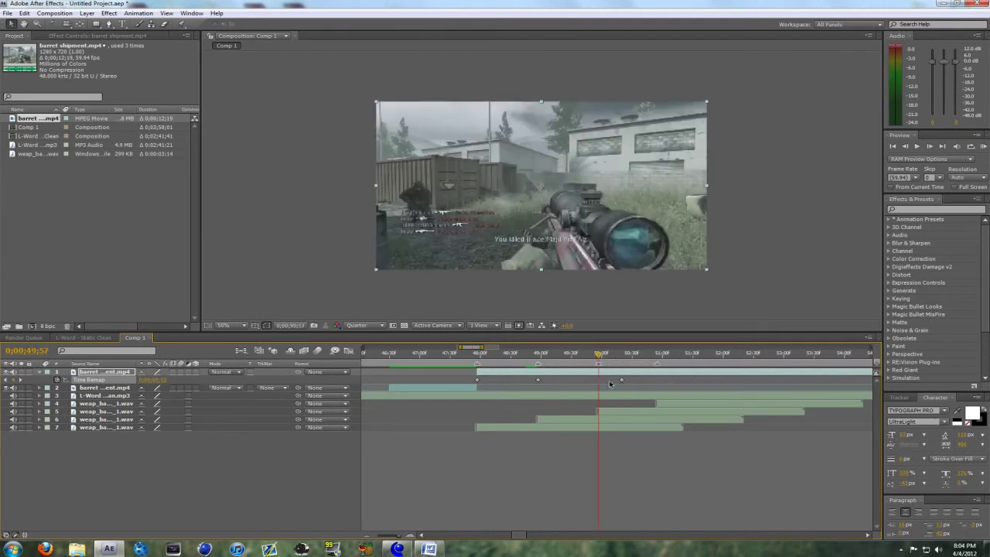
left_click_drag(623, 382, 602, 384)
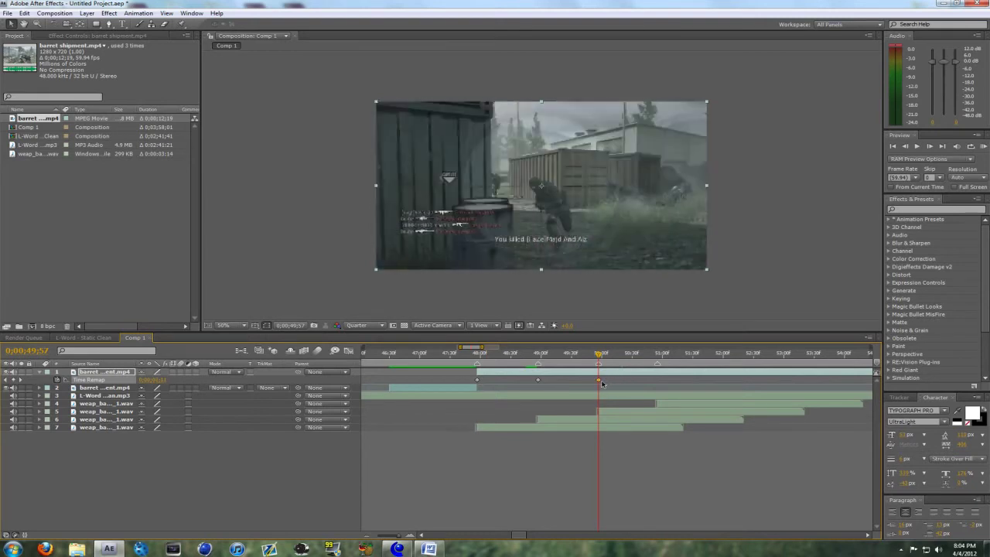
left_click_drag(599, 357, 595, 356)
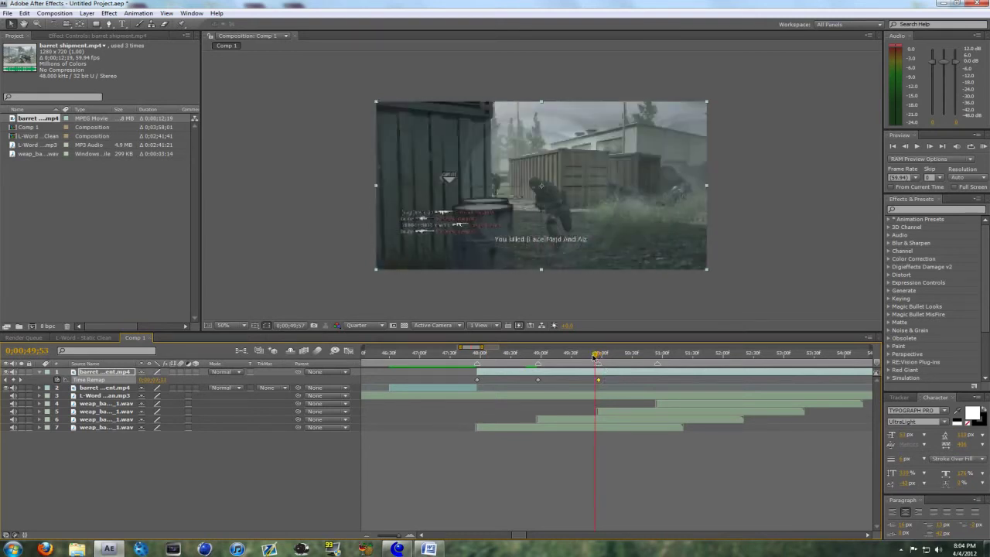
left_click(917, 147)
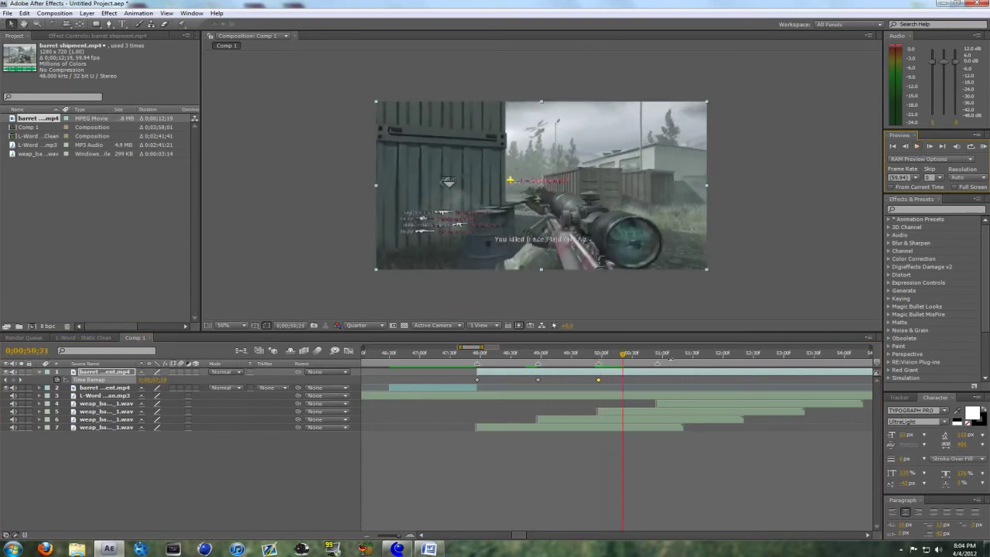
- Advance to the last shot at 0;00;51;27 and add a Time Remap keyframe there
left_click(917, 147)
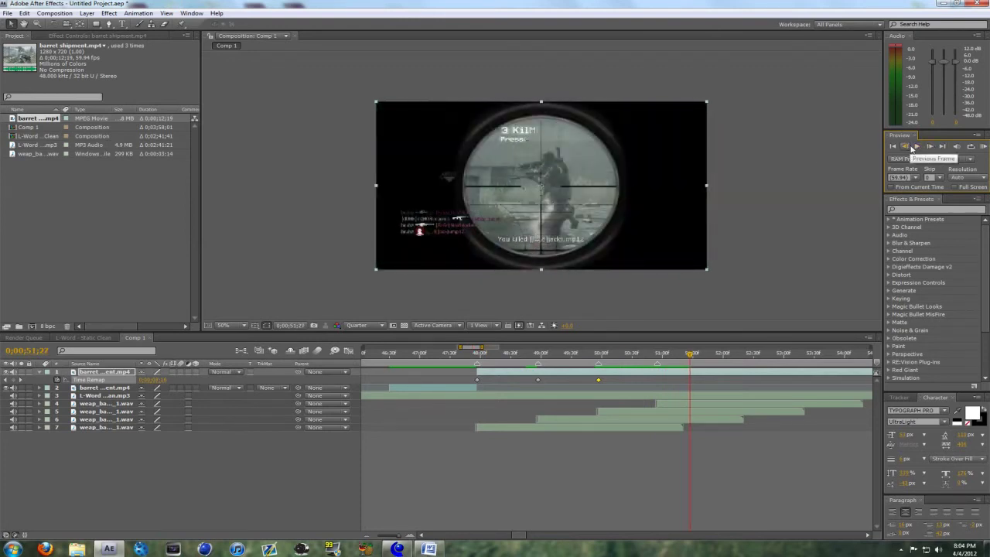
left_click(906, 146)
left_click(929, 147)
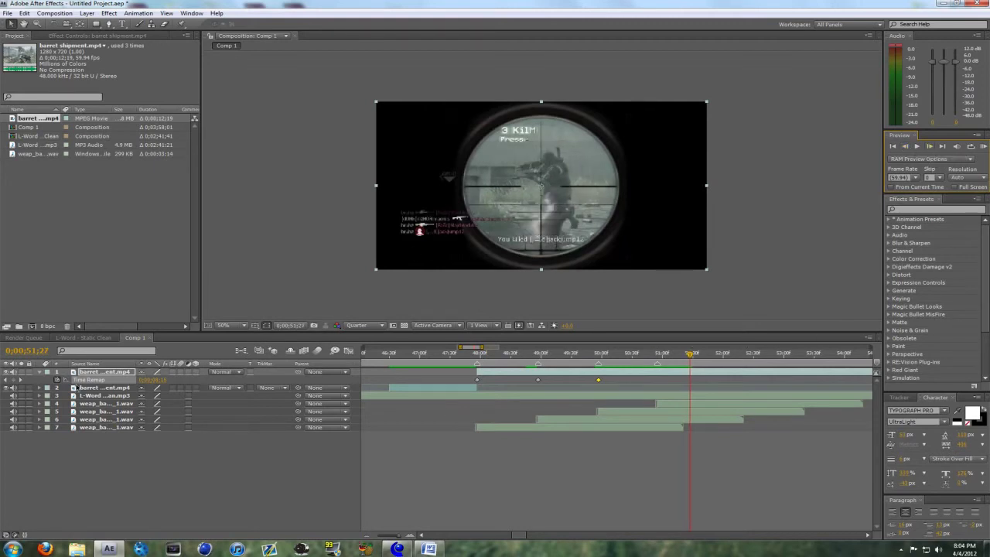
left_click(18, 380)
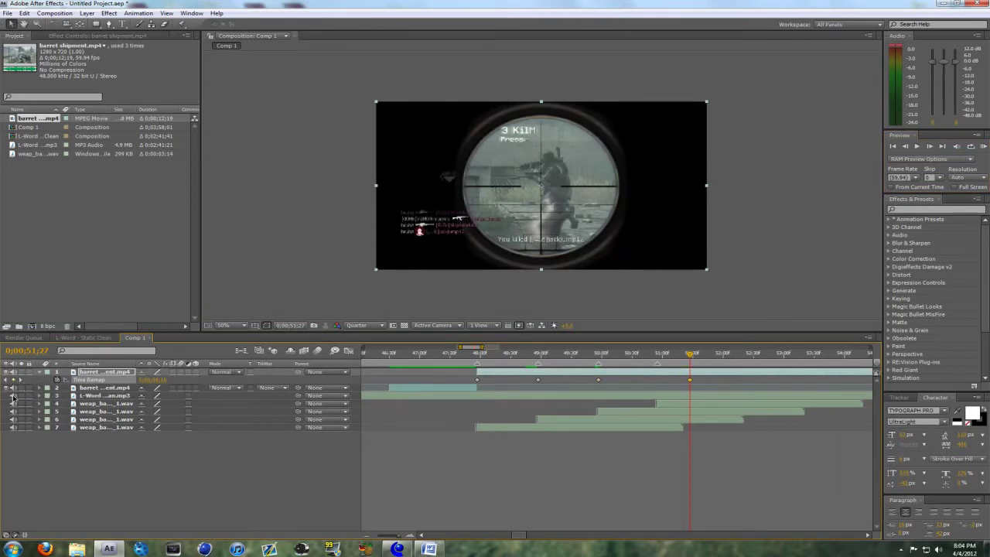
- Move the last shot's keyframe to the fourth marker at 0;00;50;55 and preview the synced sequence
left_click_drag(689, 379, 658, 379)
left_click(658, 354)
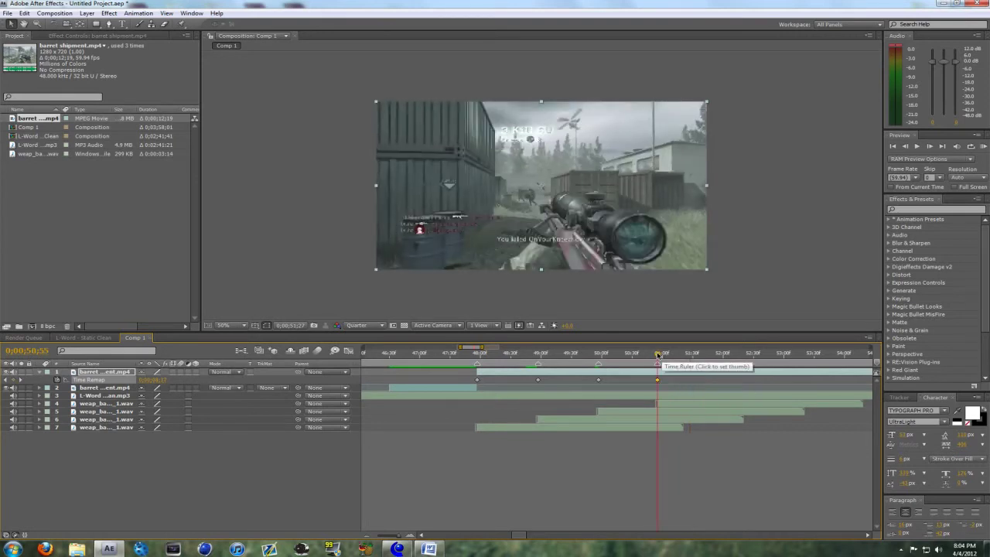
left_click(918, 148)
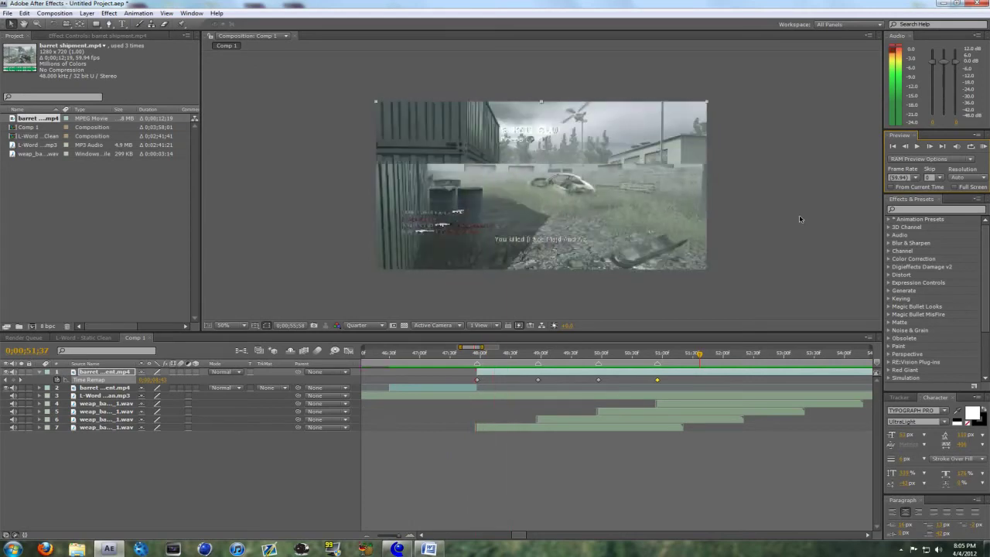
- Check the Audio Levels of both barret shipment layers, collapsing each layer's properties again
left_click(508, 379)
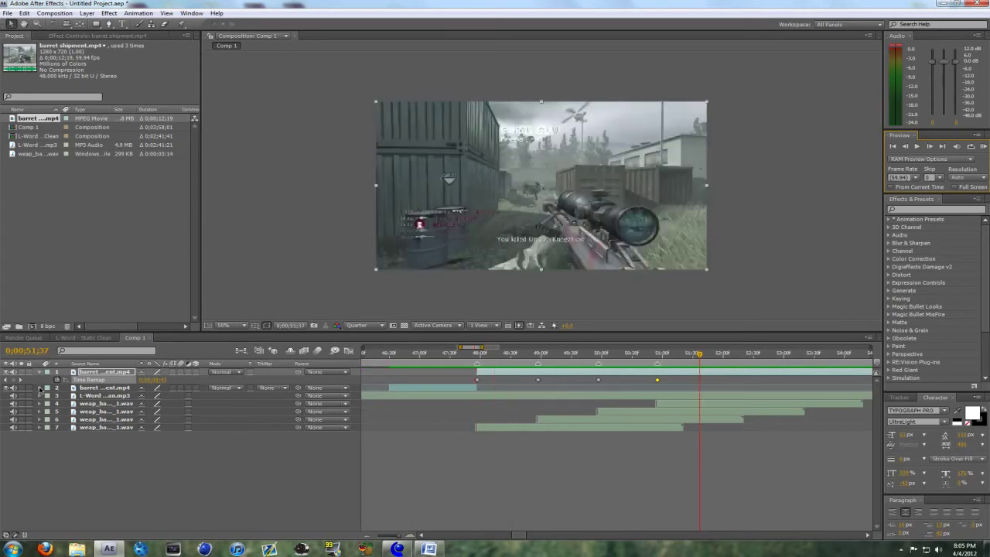
left_click(40, 387)
left_click(49, 404)
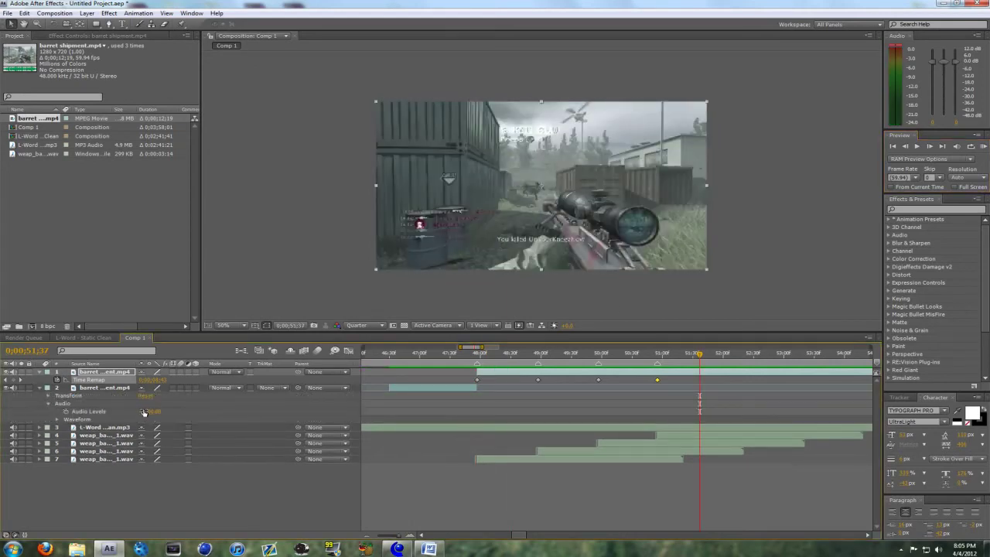
left_click(48, 392)
left_click(39, 388)
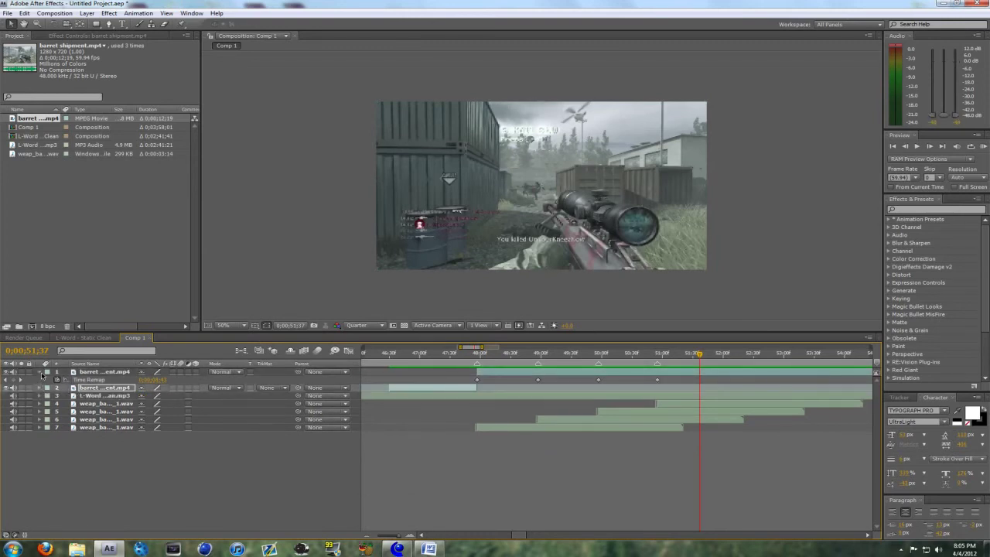
left_click(40, 372)
left_click(40, 372)
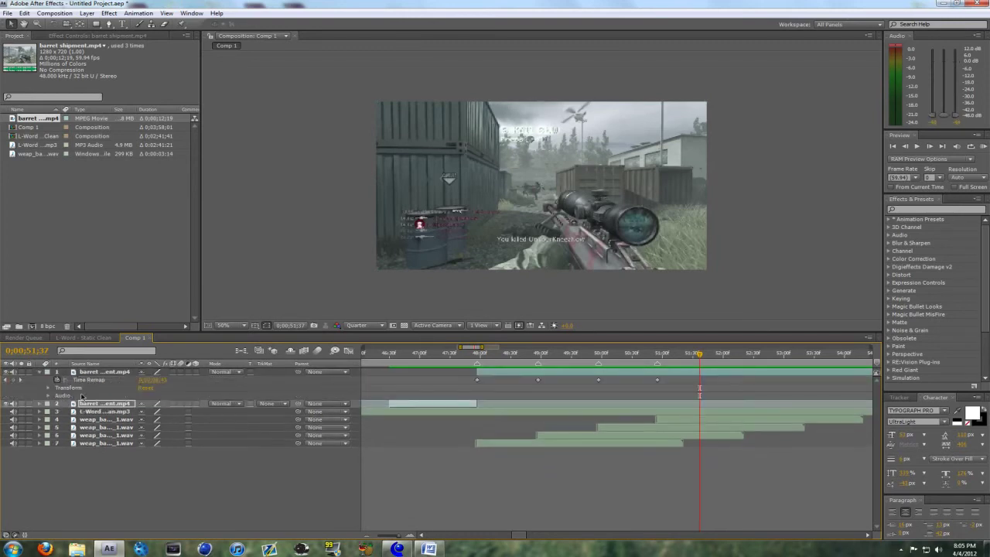
left_click(48, 395)
left_click(133, 405)
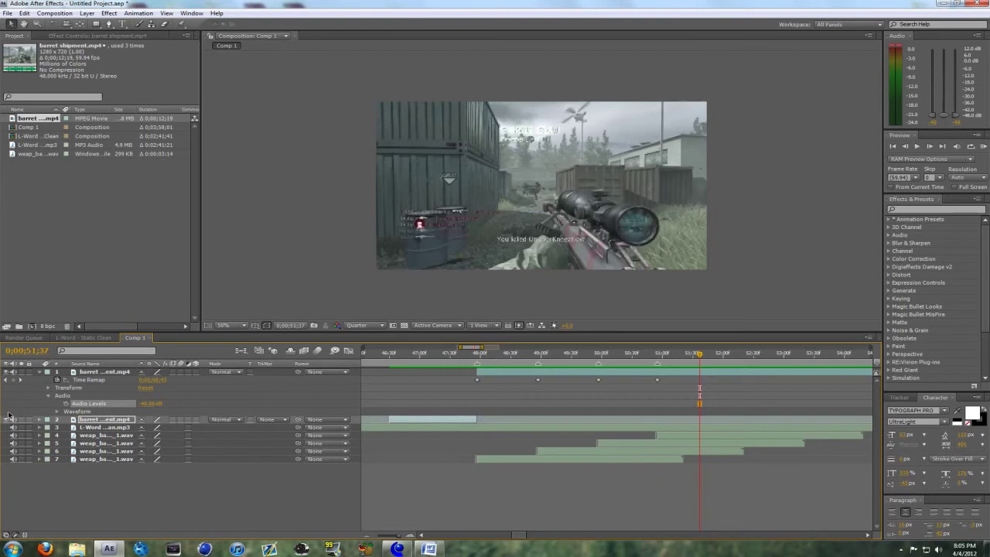
left_click(39, 373)
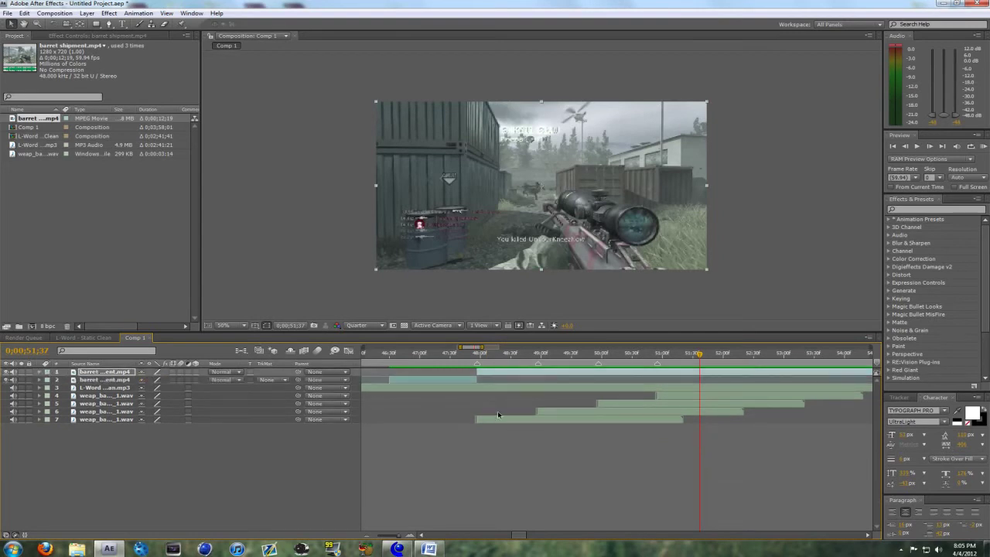
- Preview the synced barret shipment sequence with picture and sound through all four markers
left_click(743, 313)
left_click(982, 147)
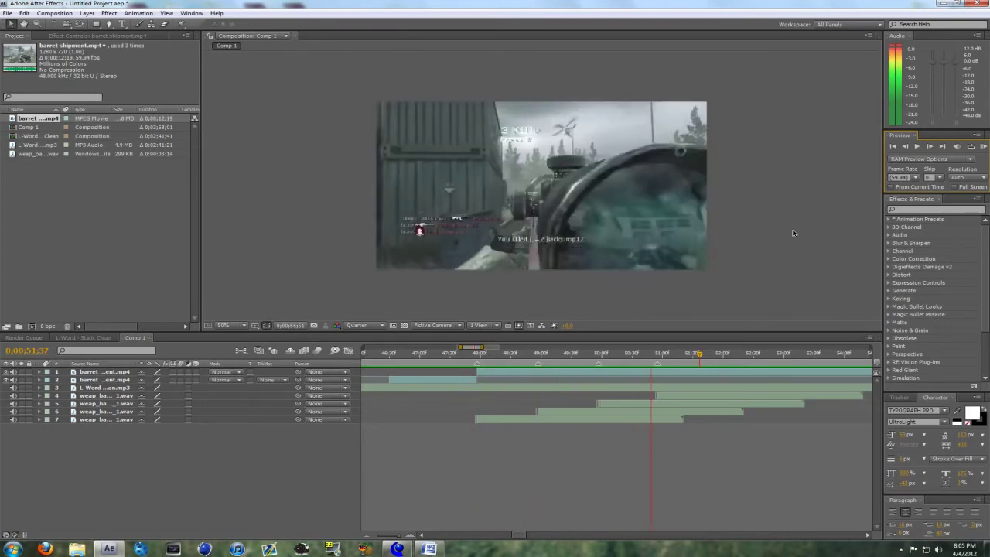
key("space")
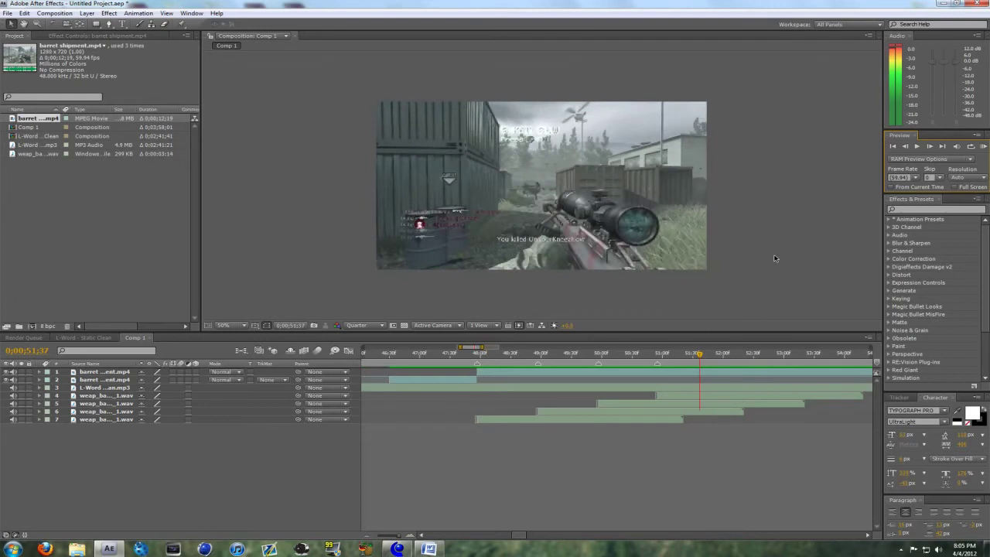
- Select the gunshot sound layer at the third marker and move the current time to 0;00;49;57 to review it
left_click(609, 404)
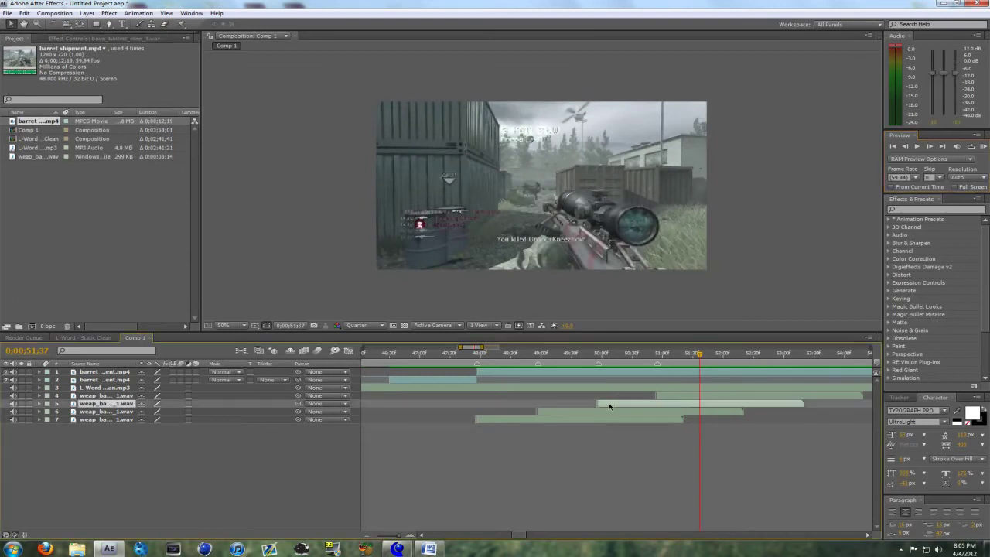
left_click(597, 355)
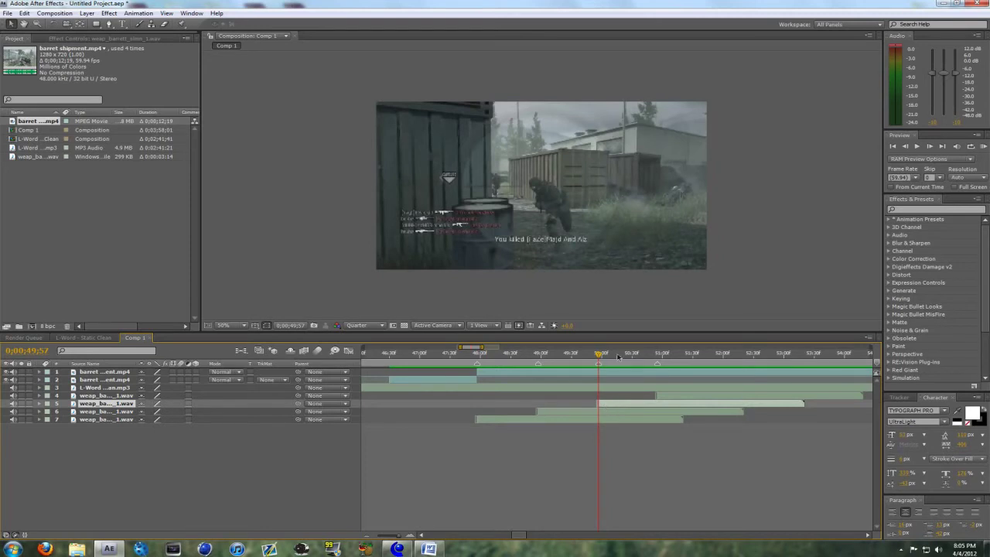
left_click(983, 146)
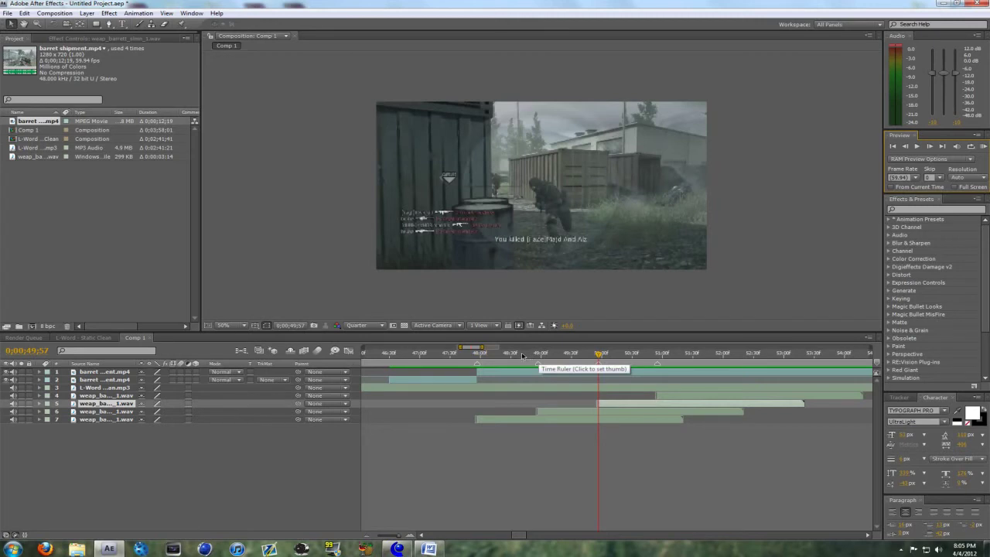
- Delete the short barret shipment layer that ends at the first marker
left_click(484, 371)
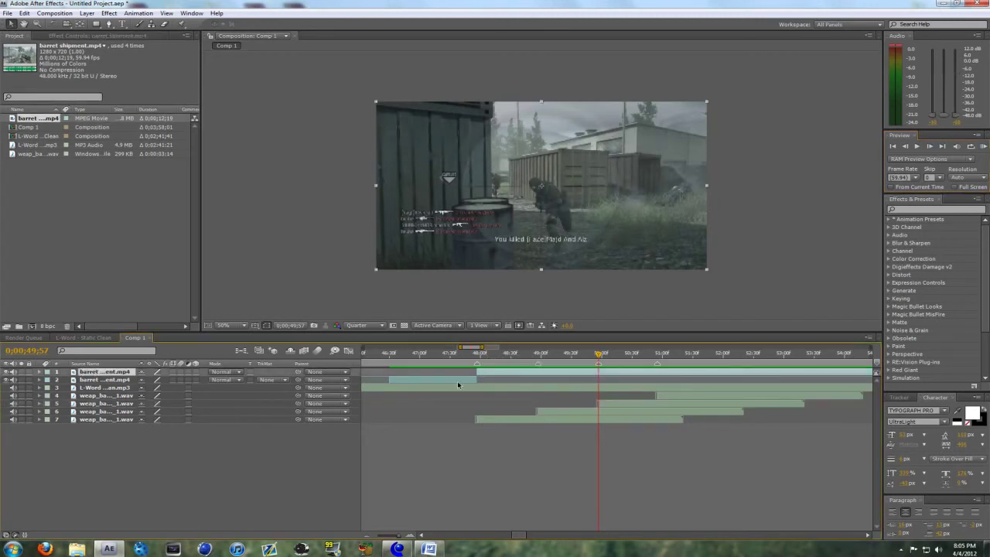
left_click(457, 379)
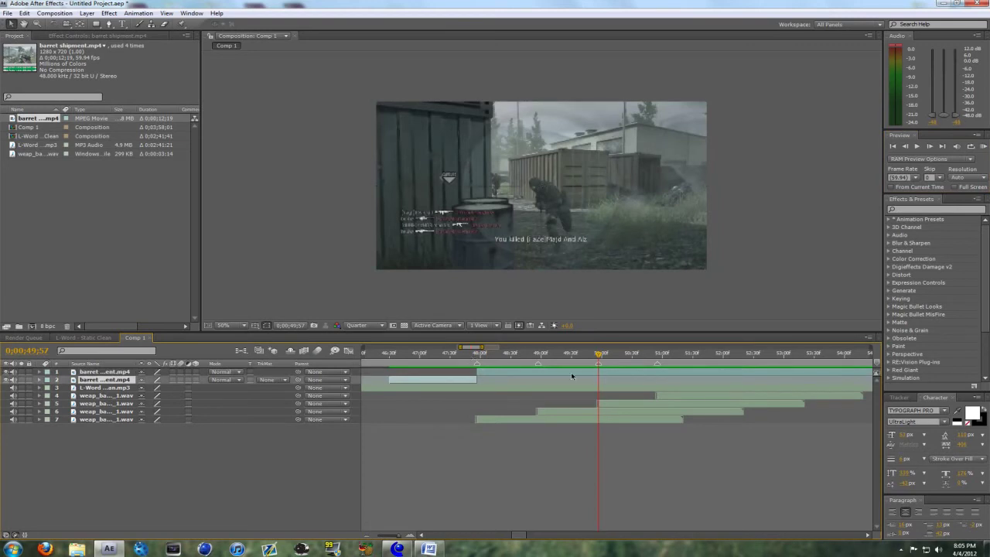
left_click(487, 373)
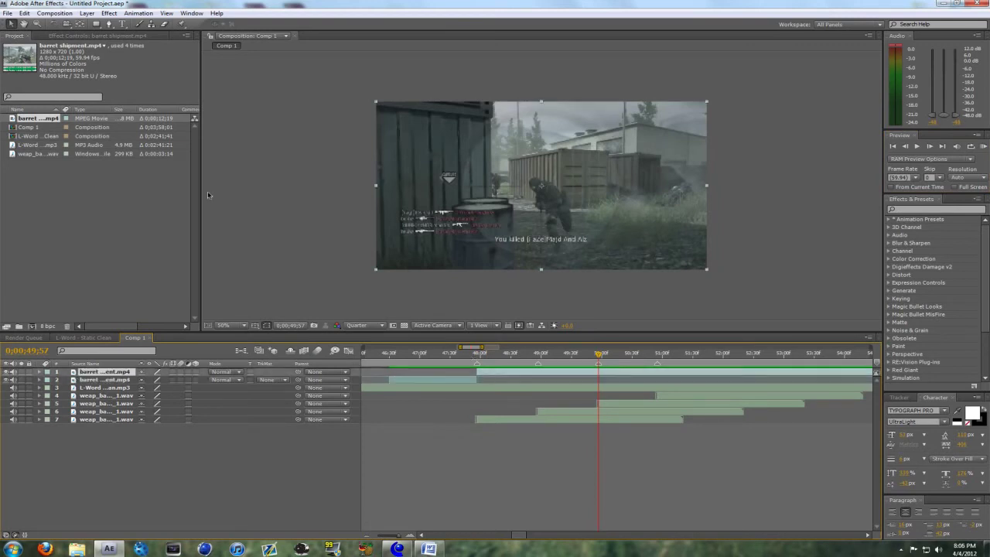
left_click(404, 379)
key("Delete")
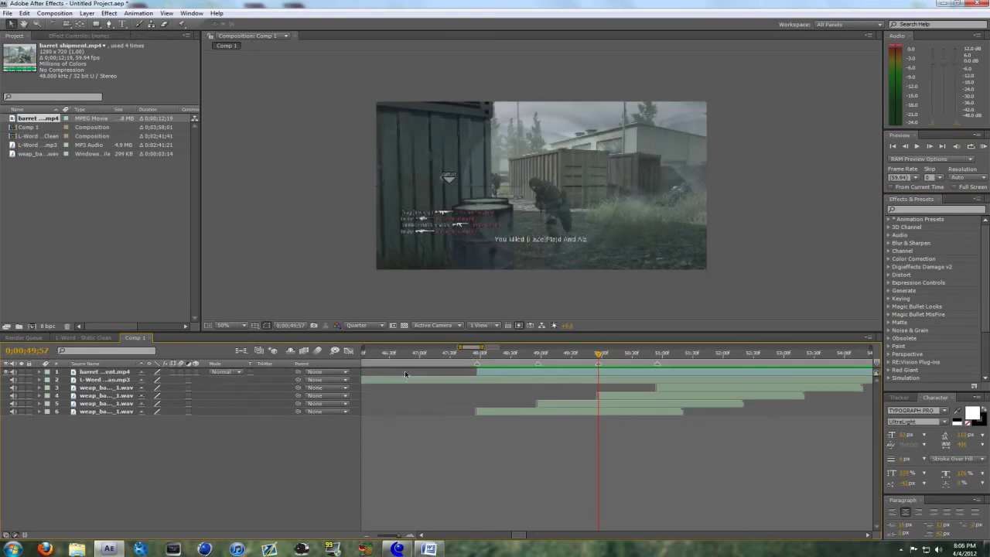
- Disable Time Remapping on the remaining barret shipment layer and go to the first marker at 0;00;47;57
left_click(532, 374)
left_click(89, 14)
mouse_move(116, 121)
left_click(301, 123)
left_click_drag(506, 354, 481, 356)
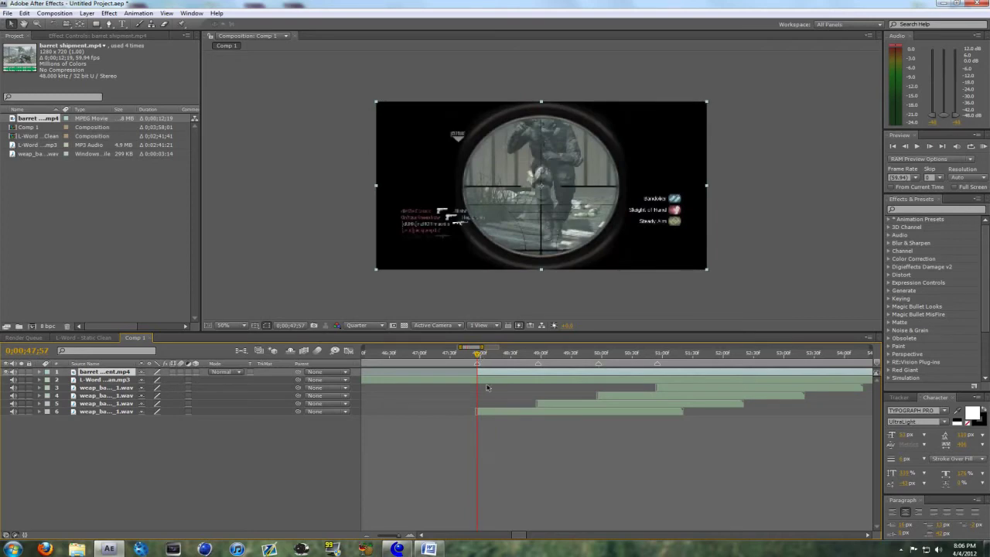
- Trim the start of the barret shipment layer to 0;00;46;57 and play from there towards the first marker
left_click(418, 361)
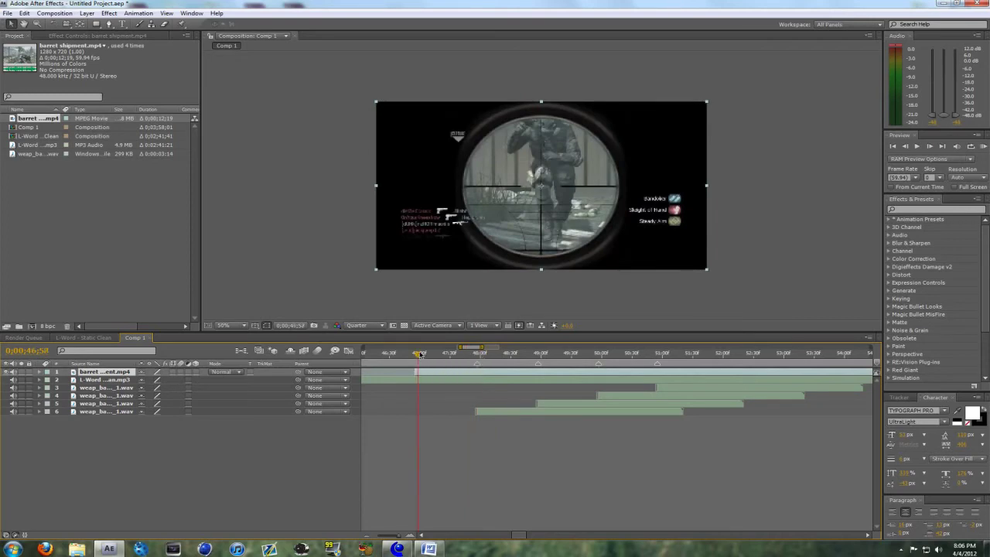
left_click(916, 146)
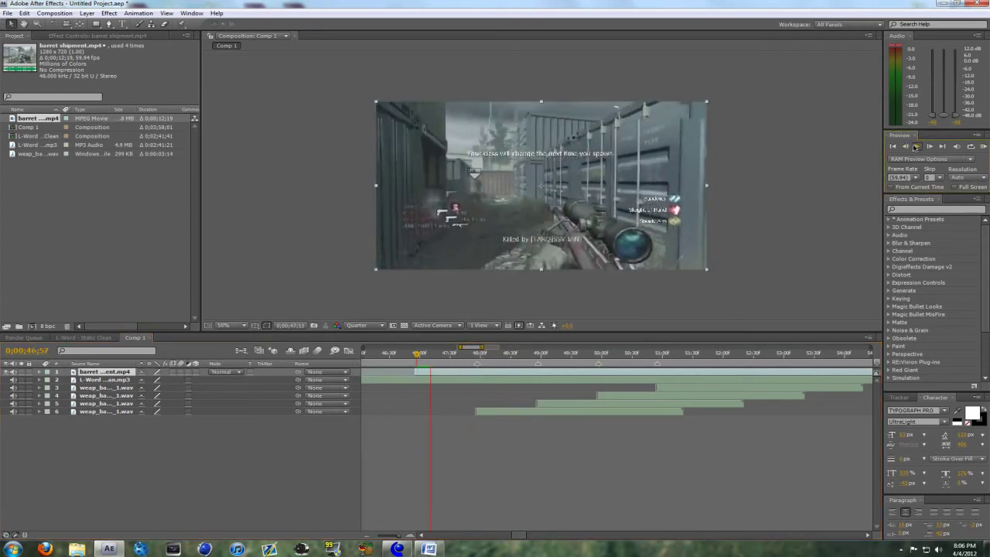
left_click(917, 146)
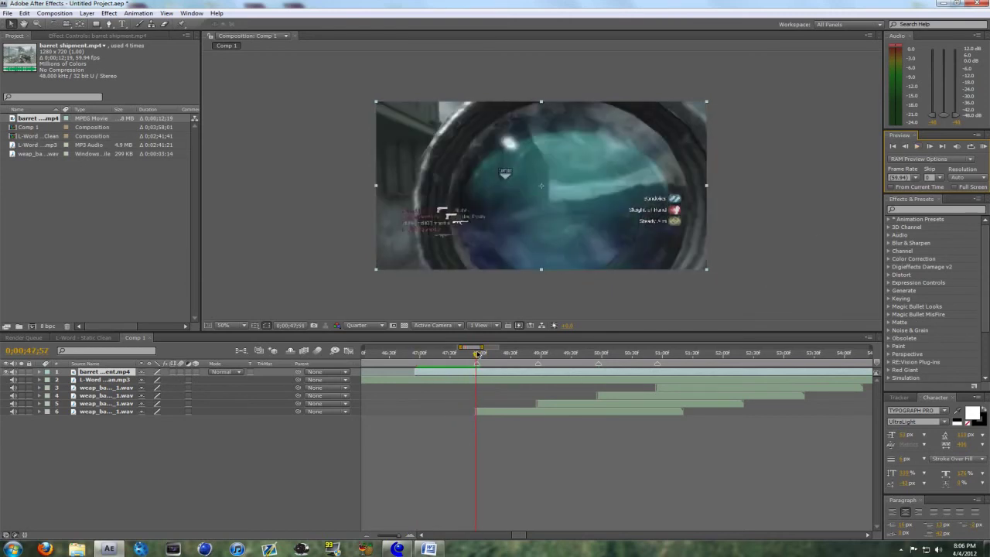
- Scrub through the barret shipment clip from the first marker to 0;00;50;31 to locate the following shots
left_click_drag(477, 354, 480, 354)
left_click_drag(539, 354, 585, 354)
left_click(612, 354)
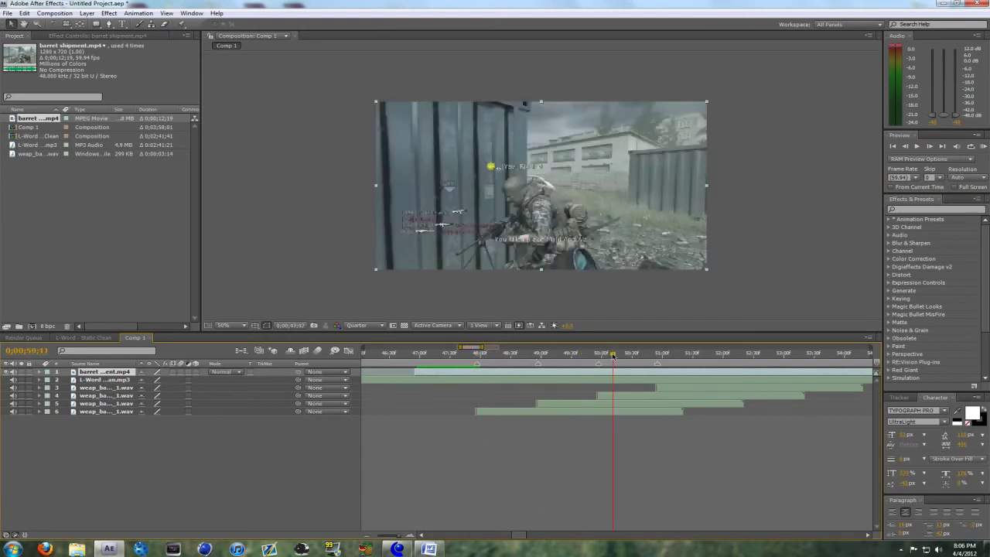
left_click(649, 354)
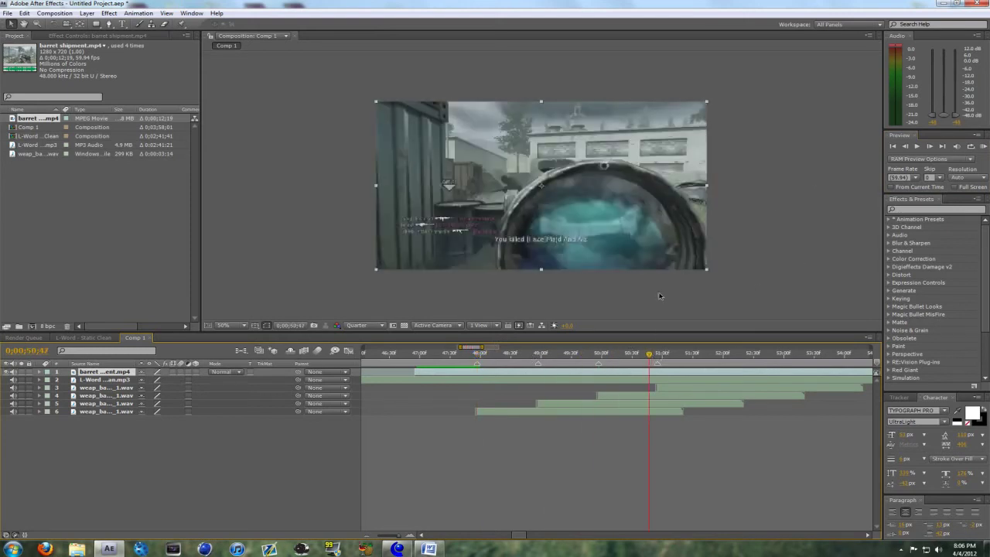
left_click(633, 354)
- Step frame by frame between about 0;00;50;31 and 0;00;50;47 to examine the scope-in moment before the next shot
left_click(930, 146)
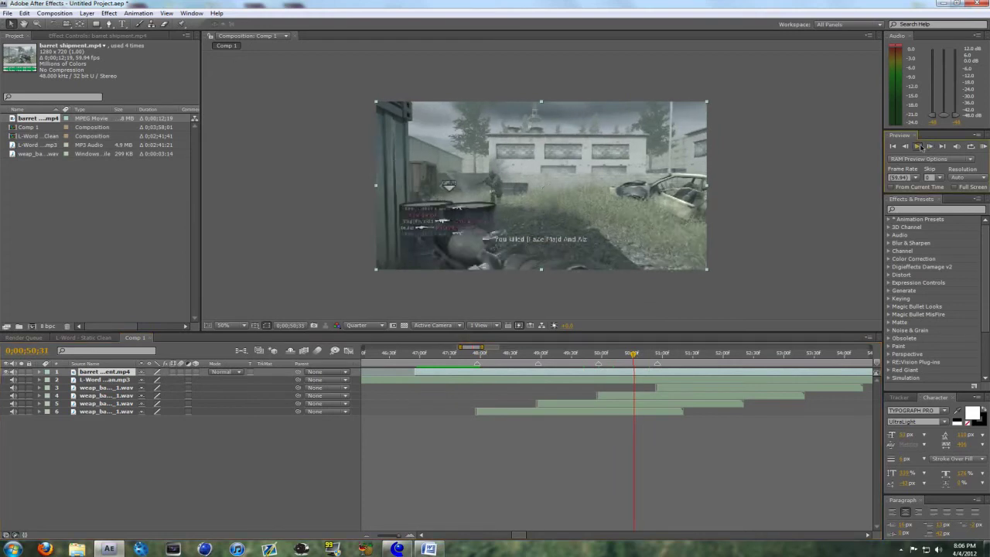
left_click(906, 147)
left_click(908, 147)
left_click(907, 147)
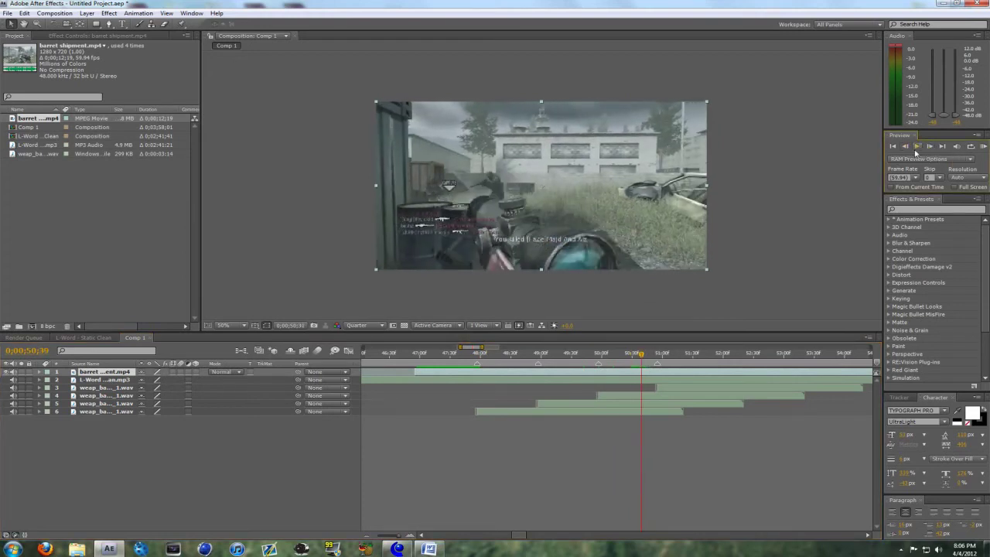
left_click(931, 147)
left_click(931, 147)
left_click(931, 147)
left_click(931, 147)
left_click(931, 147)
left_click(931, 147)
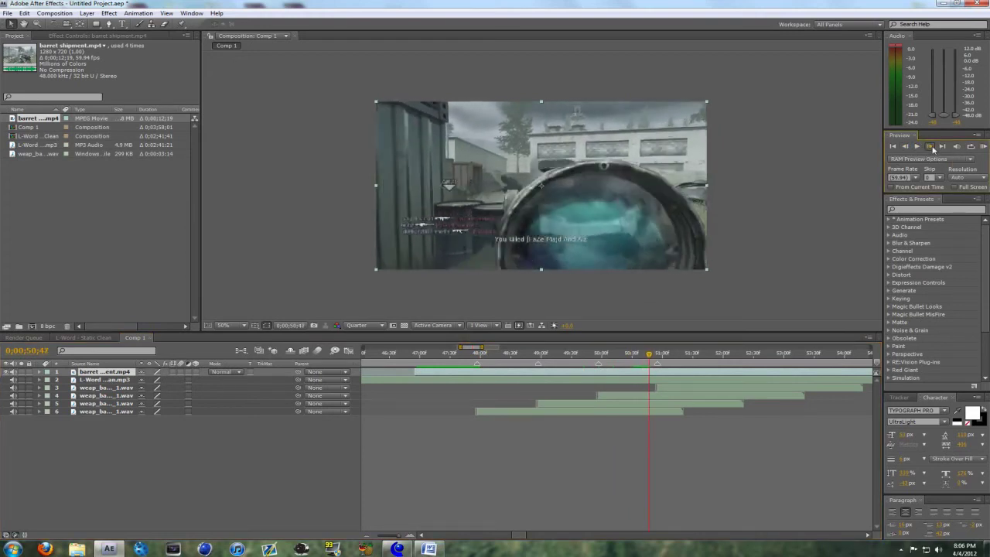
left_click(931, 147)
left_click(931, 147)
left_click(908, 148)
left_click(908, 148)
left_click(908, 148)
left_click(907, 147)
left_click(908, 147)
- Enable Time Remapping on the barret shipment layer and add a Time Remap keyframe at the first marker, 0;00;47;57
left_click(477, 353)
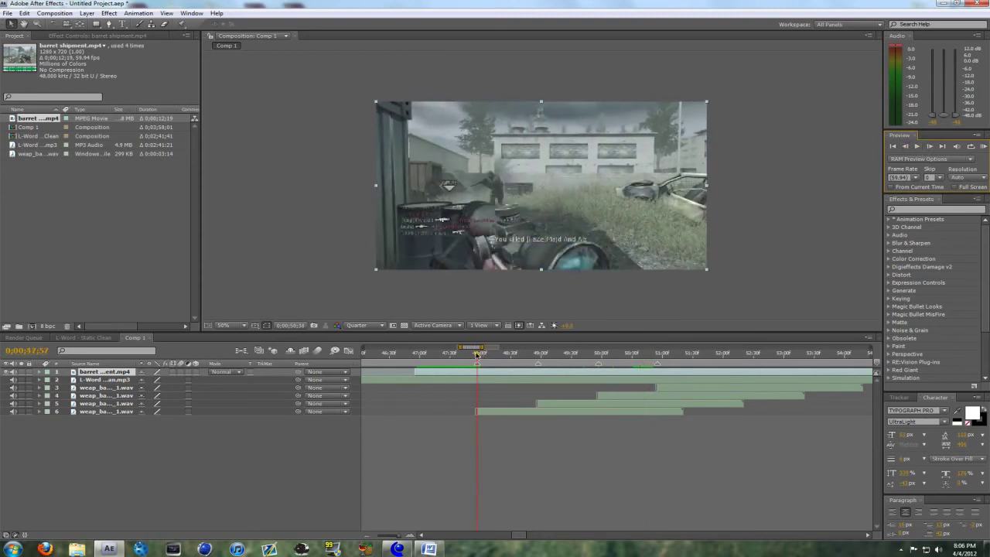
left_click(39, 373)
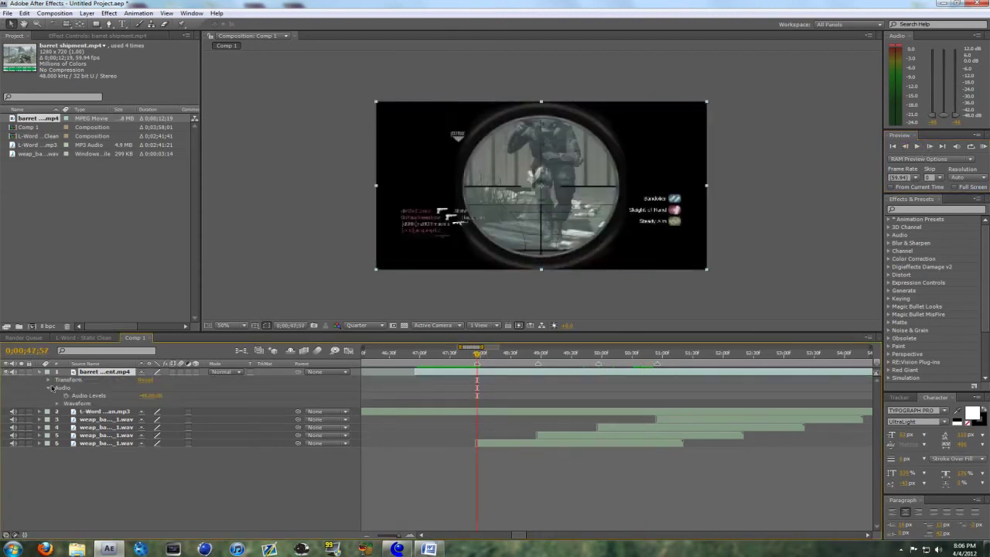
left_click(87, 13)
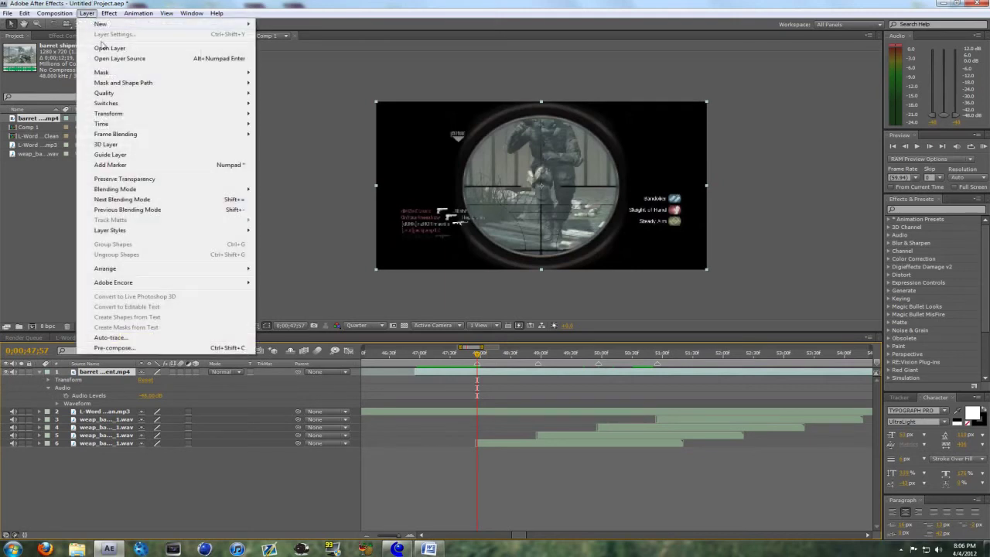
mouse_move(220, 123)
left_click(303, 123)
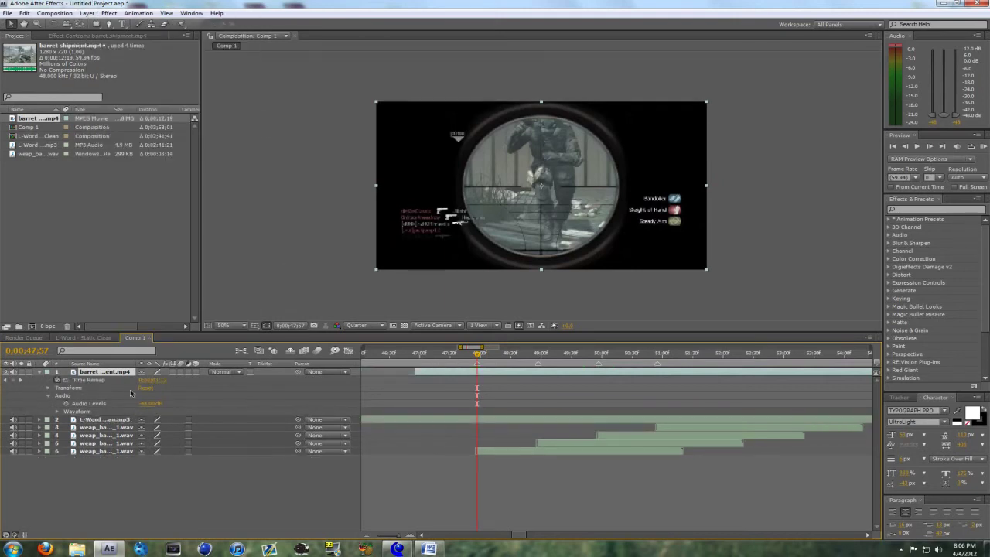
left_click(13, 380)
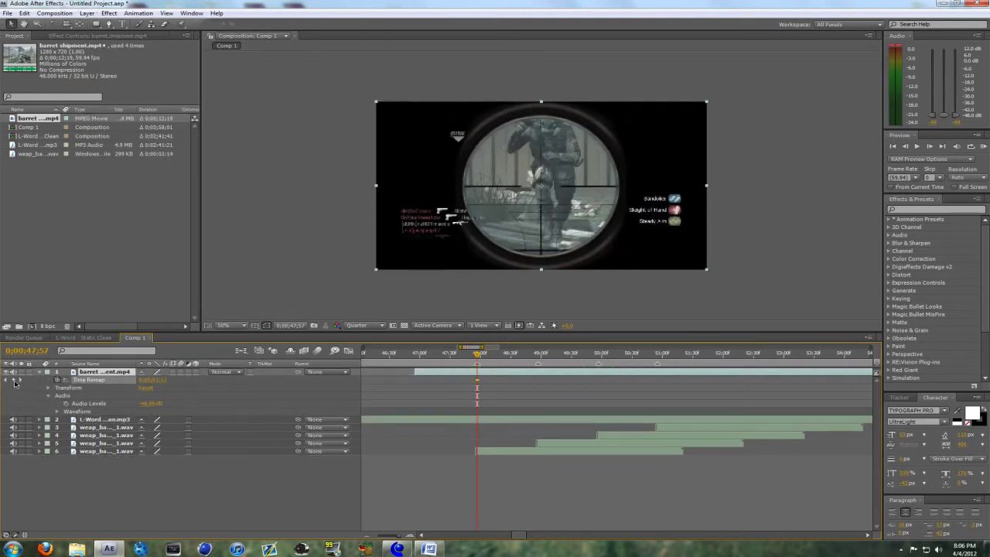
- Play on from the first marker to just before the scope-in at 0;00;50;39 and add a Time Remap keyframe there
left_click(918, 146)
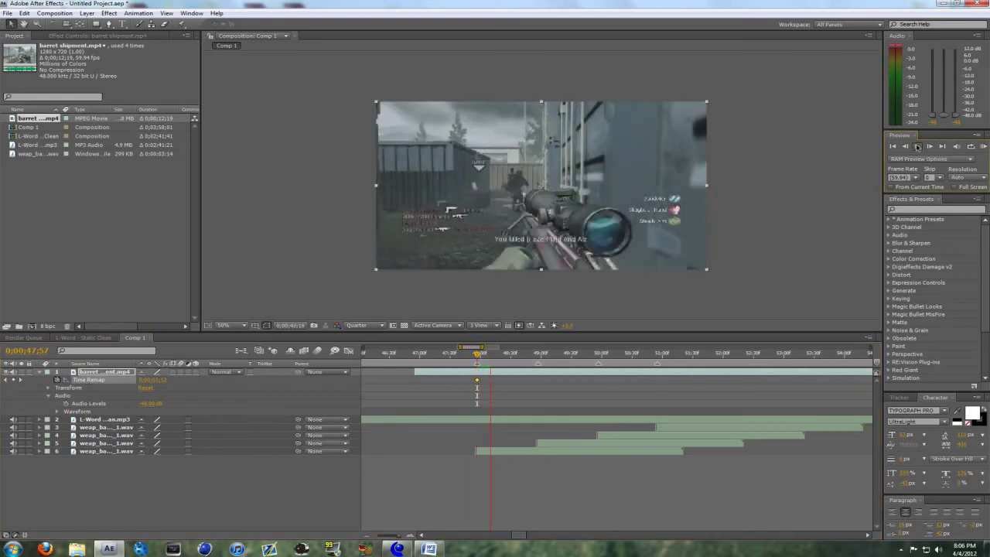
left_click(918, 146)
left_click(603, 357)
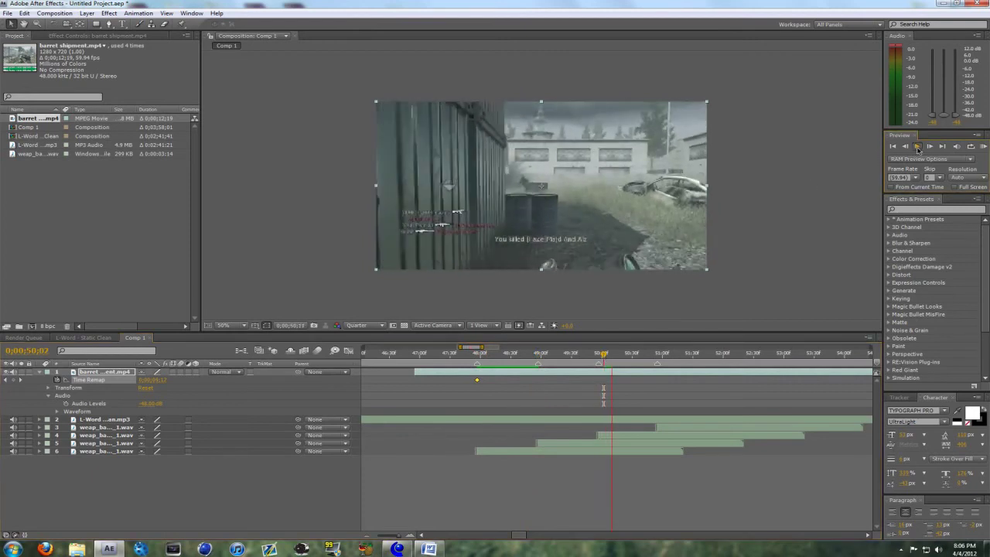
left_click(552, 270)
left_click(13, 380)
- Advance to the scoped shot at 0;00;50;53, add a Time Remap keyframe there and return to the previous keyframe at 0;00;50;39
left_click(917, 146)
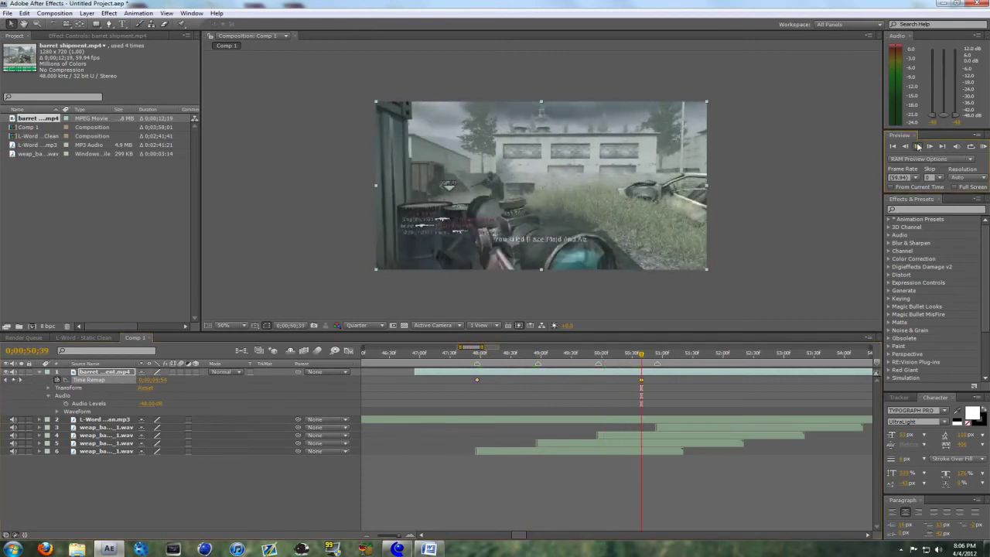
left_click(917, 147)
left_click(906, 146)
left_click(906, 146)
left_click(906, 146)
left_click(906, 147)
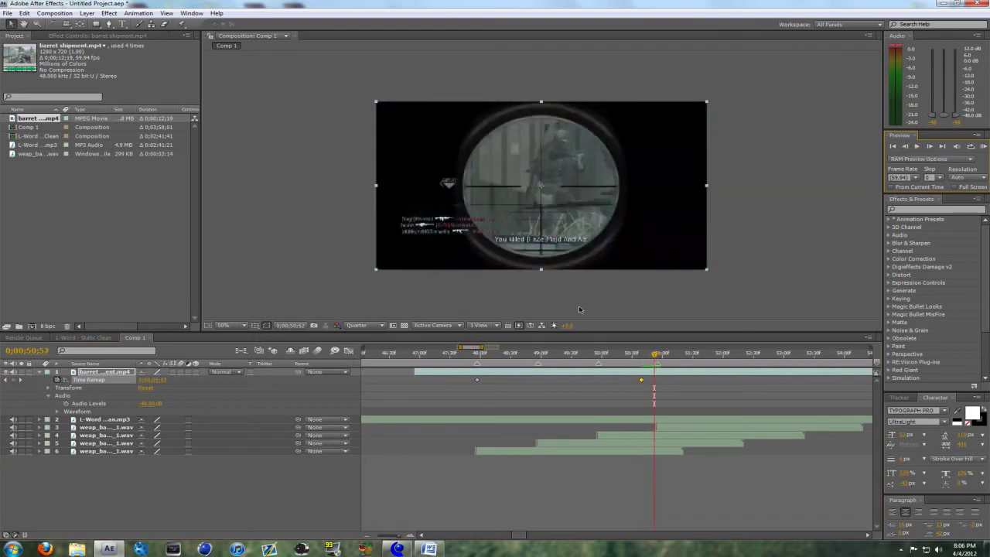
left_click(929, 146)
left_click(18, 379)
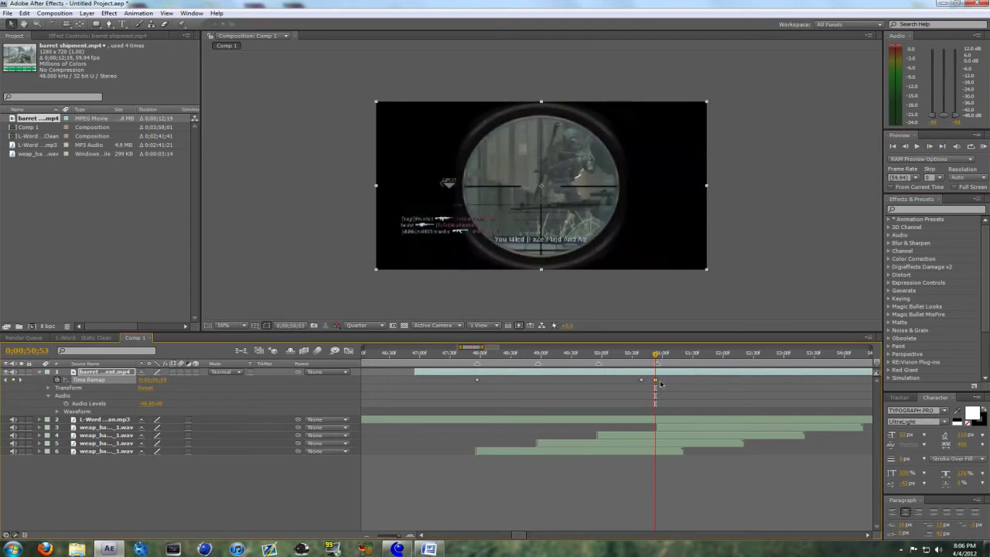
key("j")
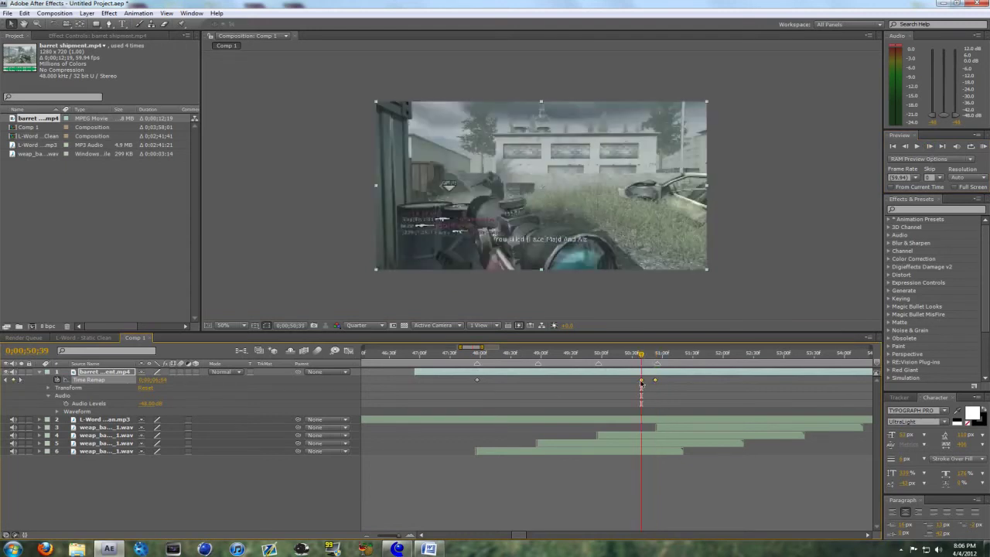
- Step frame by frame from 0;00;50;39 to 0;00;50;54 and back to examine the scope-in between the two Time Remap keyframes
left_click(931, 148)
left_click(932, 148)
left_click(931, 147)
left_click(931, 147)
left_click(931, 148)
left_click(931, 148)
left_click(931, 148)
left_click(931, 147)
left_click(931, 148)
left_click(931, 148)
left_click(931, 148)
left_click(931, 148)
left_click(931, 147)
left_click(930, 147)
left_click(929, 147)
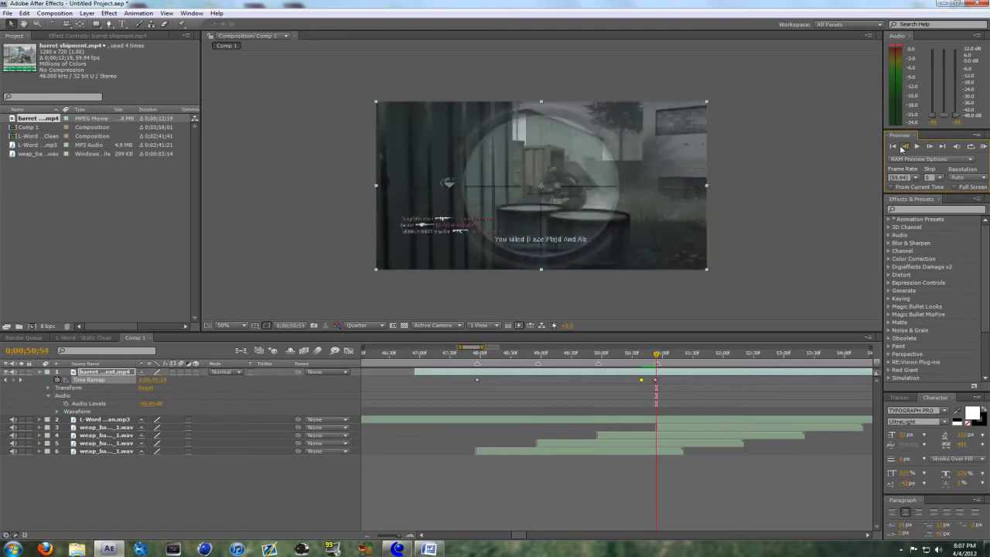
left_click(902, 147)
left_click(902, 148)
left_click(902, 148)
left_click(901, 148)
left_click(901, 147)
left_click(902, 148)
left_click(902, 148)
left_click(902, 148)
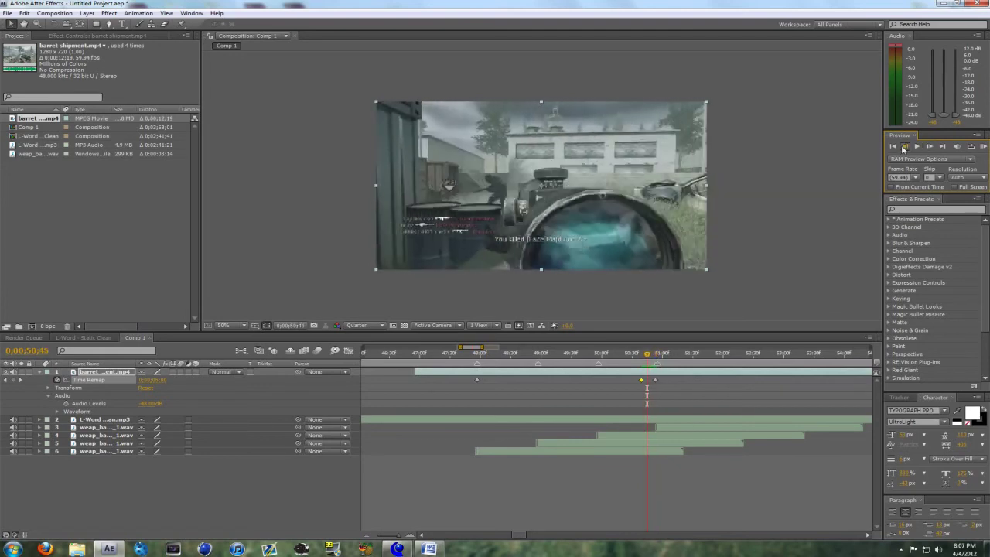
left_click(903, 147)
left_click(903, 148)
left_click(903, 148)
left_click(903, 147)
left_click(903, 148)
left_click(904, 147)
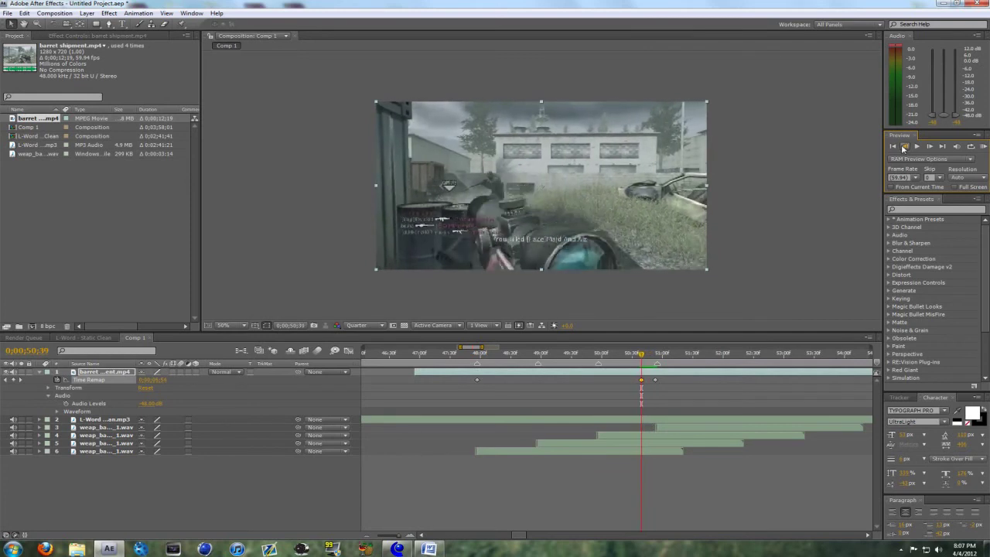
- Move the scope-in and shot Time Remap keyframes together so the shot keyframe sits on the second marker at 0;00;48;57, and preview the result
left_click(656, 380)
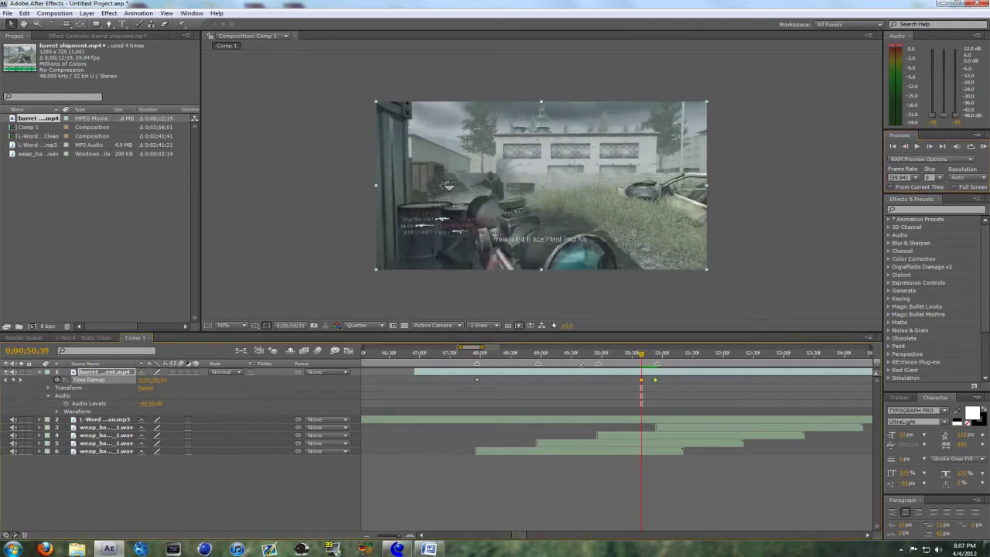
left_click(539, 354)
left_click_drag(641, 381, 523, 385)
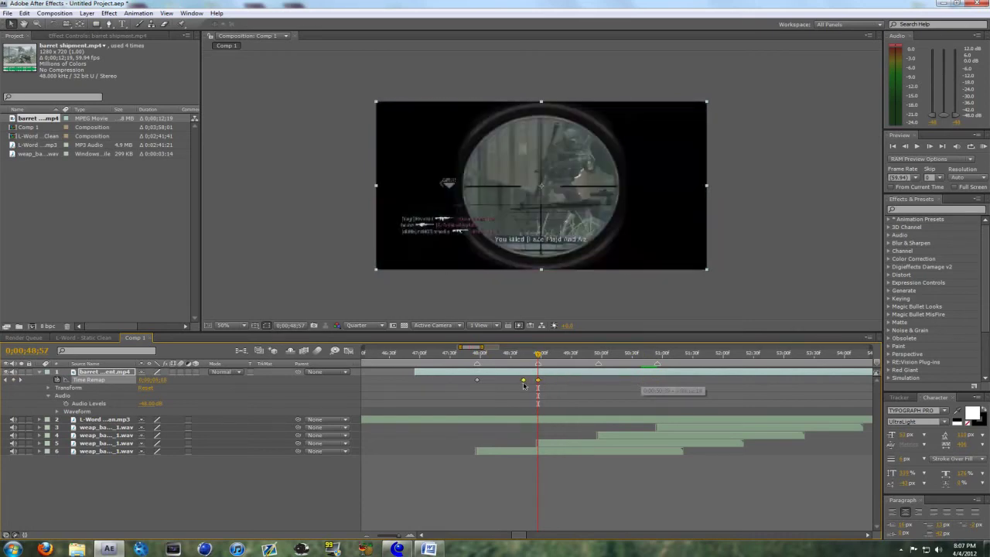
left_click(474, 354)
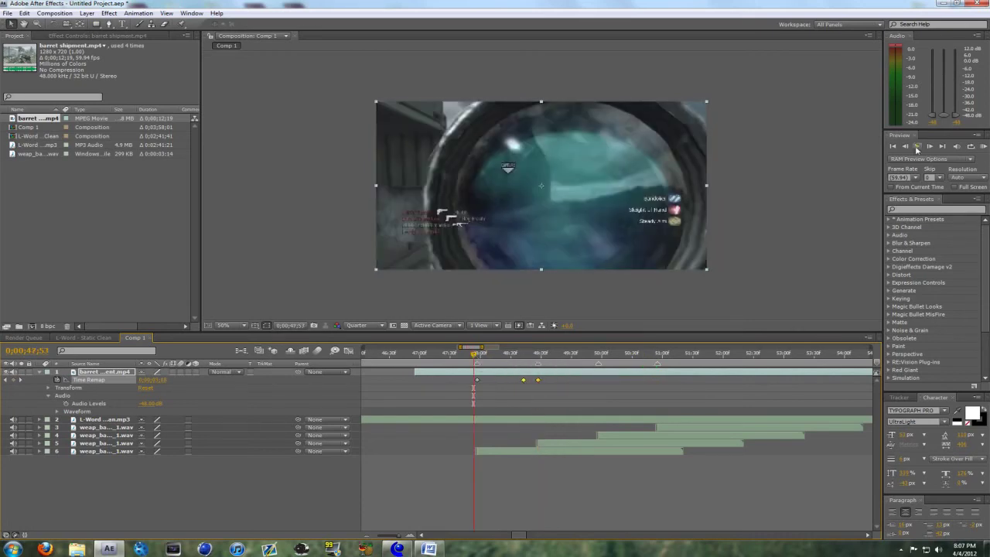
left_click(917, 146)
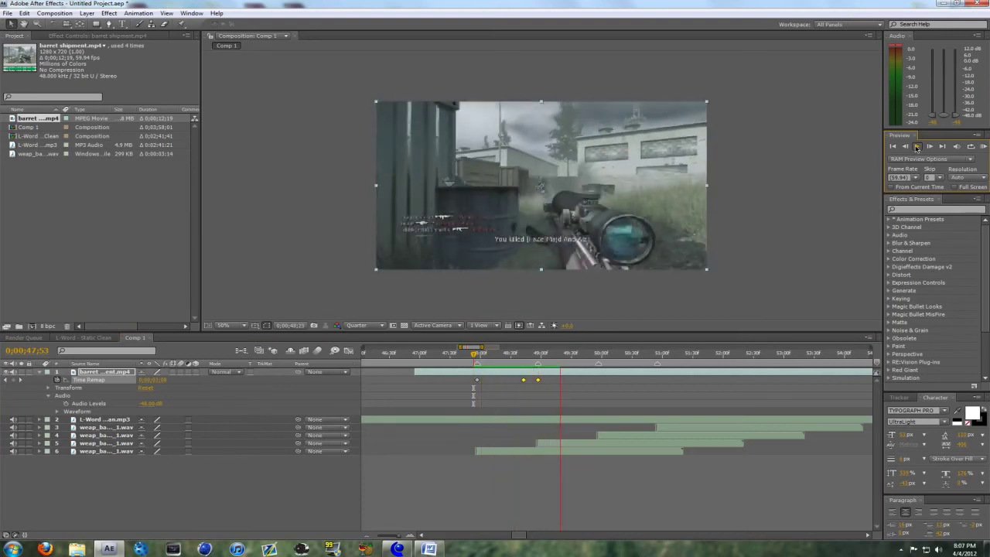
left_click(917, 147)
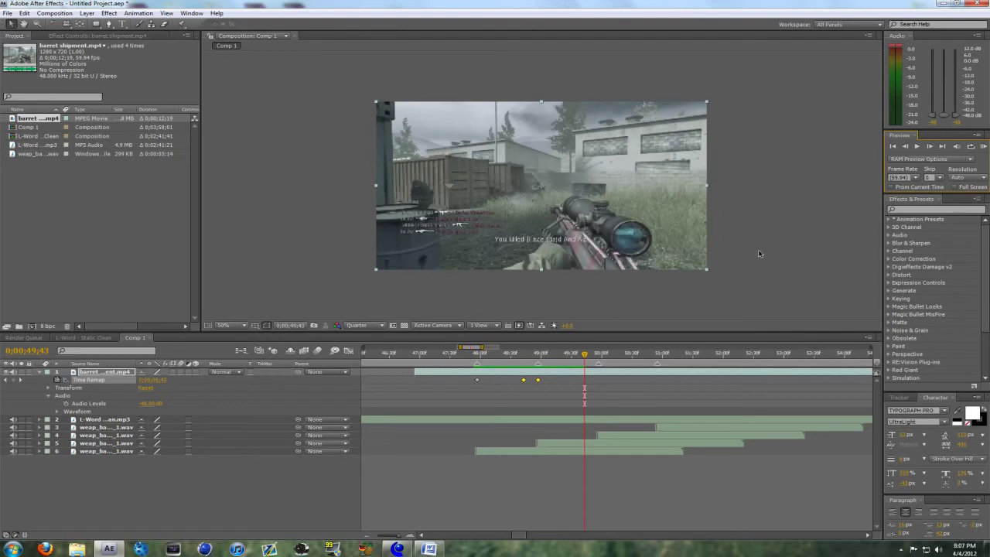
- Return to the shot at 0;00;48;57, advance to 0;00;49;10 as the scope lowers, and add a Time Remap keyframe there
left_click(537, 355)
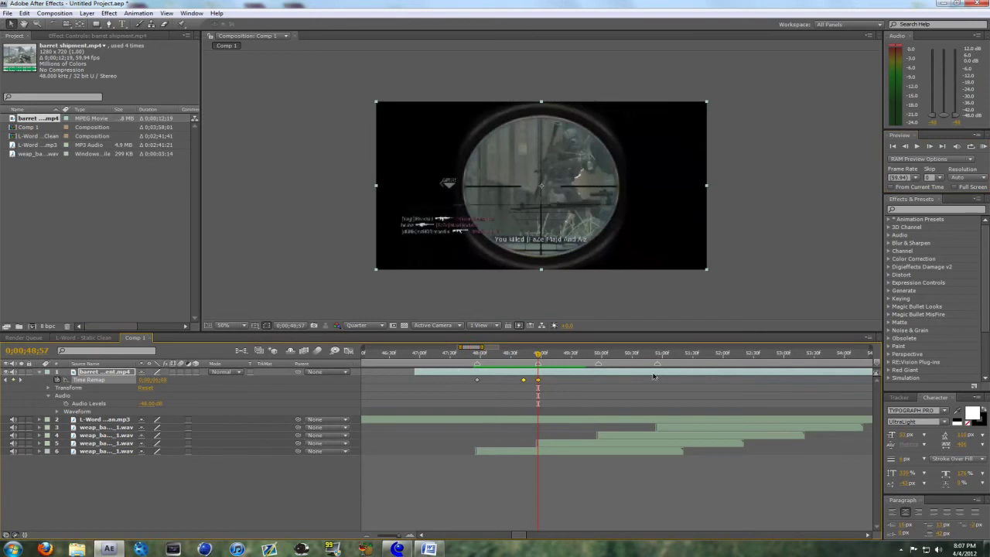
left_click(645, 387)
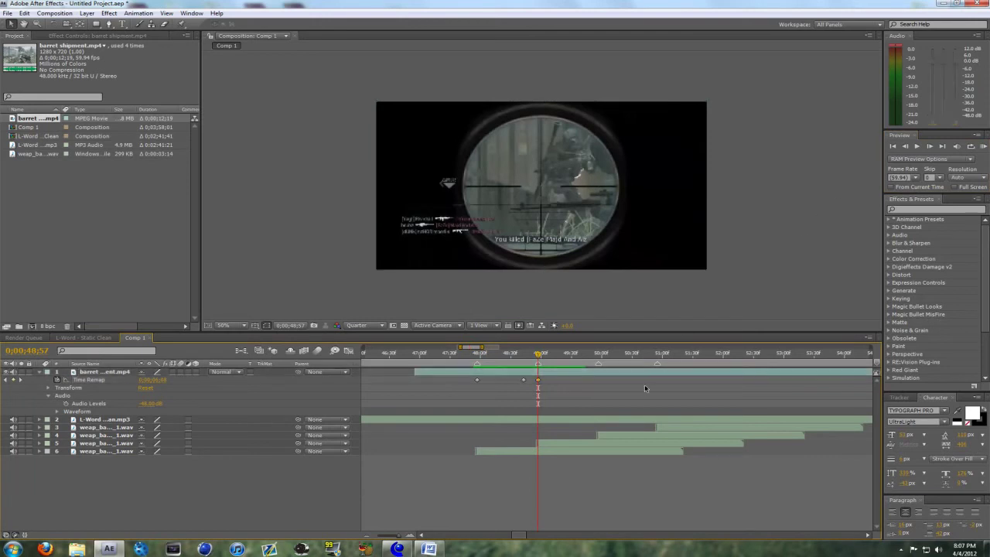
left_click(929, 146)
left_click(929, 146)
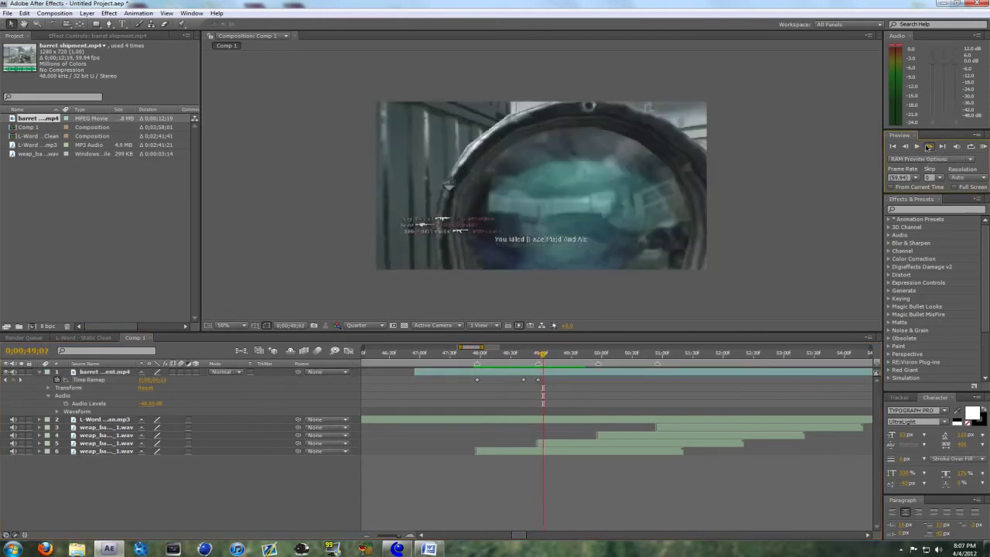
left_click(929, 146)
left_click(929, 147)
left_click(10, 379)
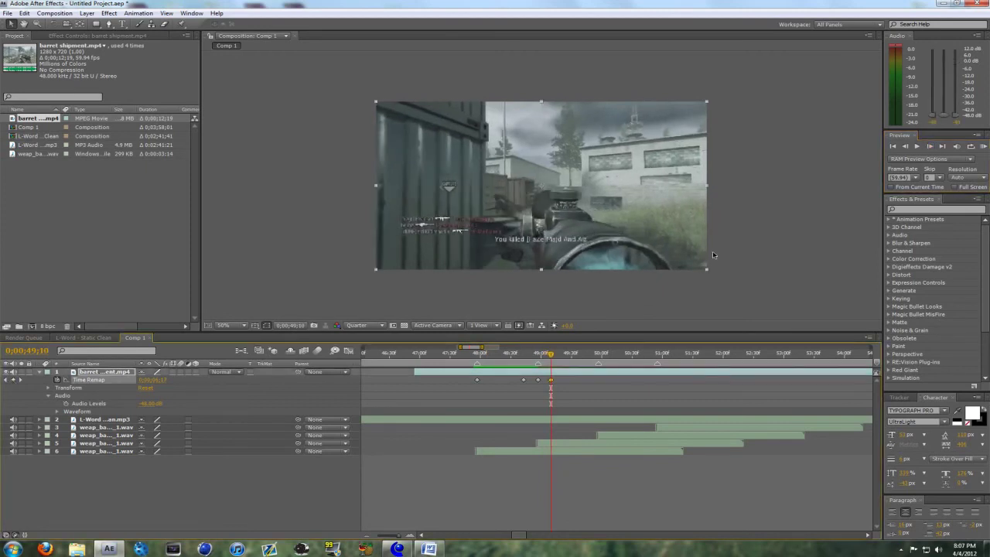
- Play on from 0;00;49;10 to just before the next scope-in at 0;00;50;00 and add a Time Remap keyframe there
left_click(919, 147)
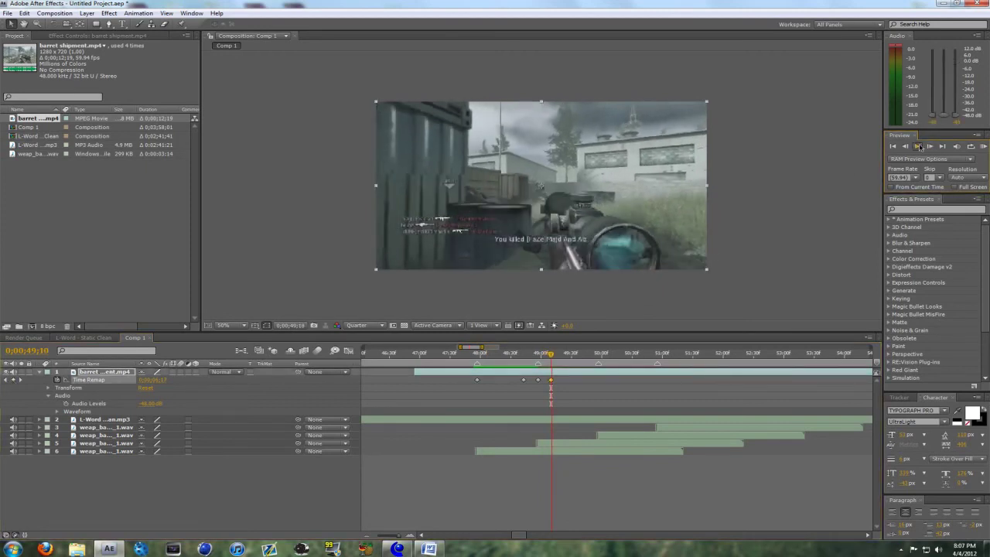
left_click(919, 147)
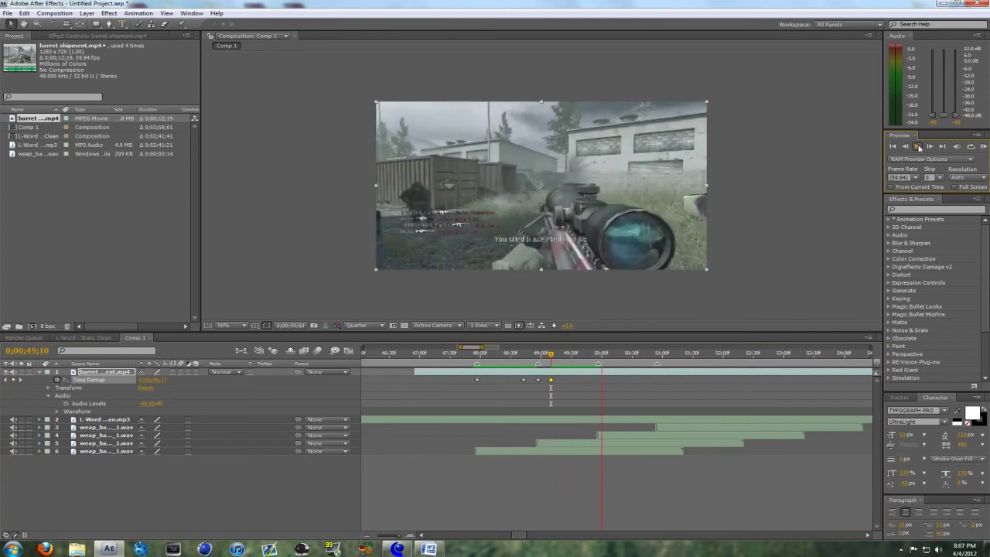
left_click(13, 380)
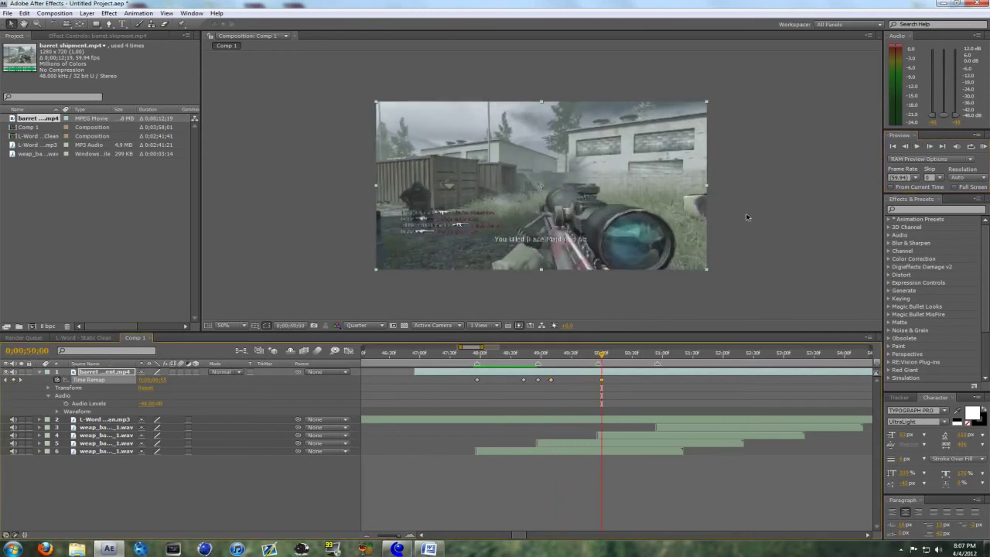
- Play on to the next scoped shot, go back to its frame at 0;00;50;20 and add a Time Remap keyframe there
left_click(917, 146)
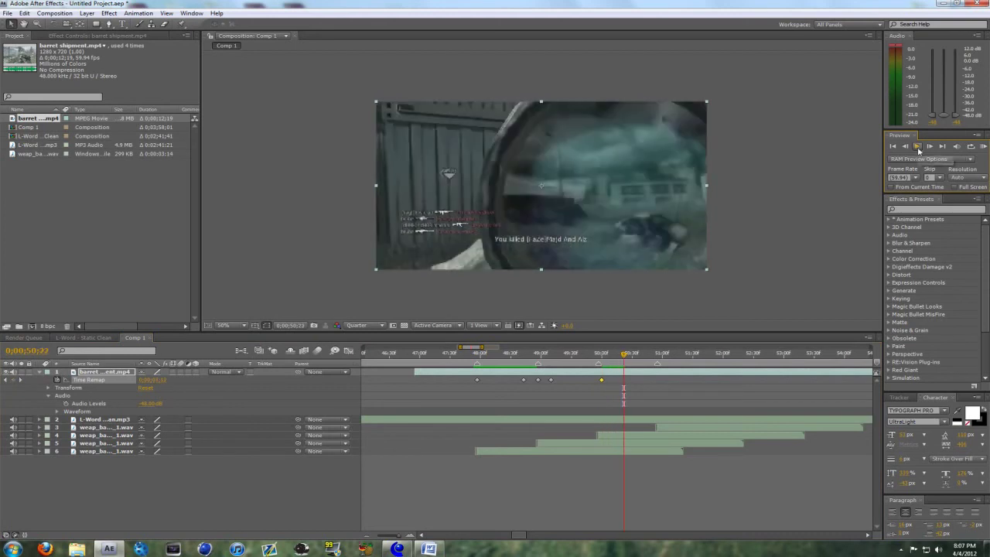
left_click(906, 147)
left_click(905, 147)
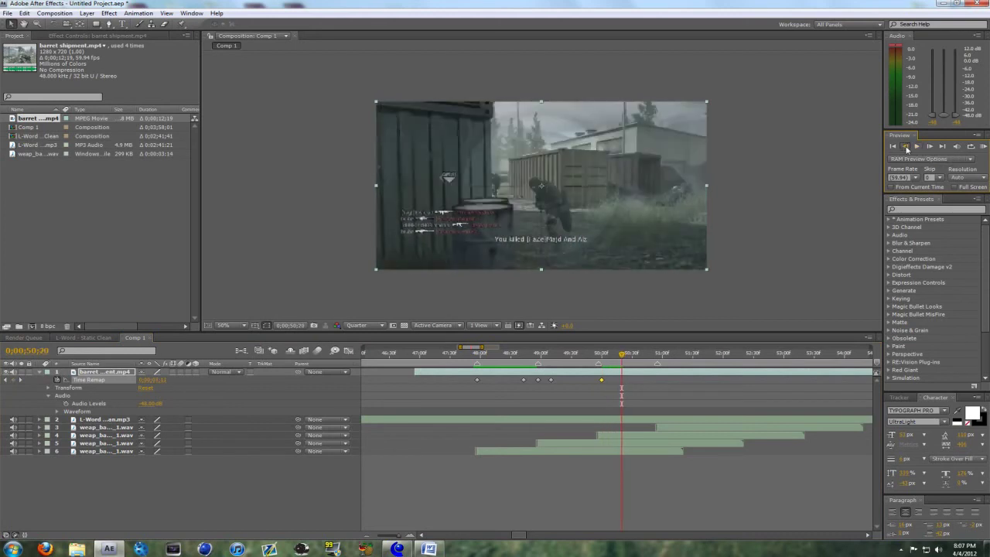
left_click(14, 380)
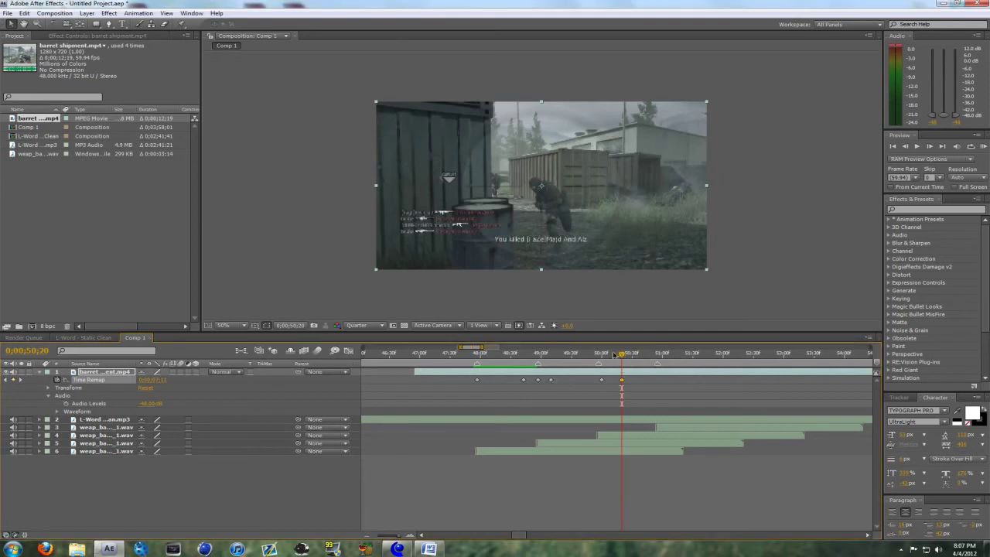
- Review the new scope-in frames, then move its two Time Remap keyframes together so the shot keyframe sits on the third marker, 0;00;49;57
left_click_drag(622, 355, 601, 354)
left_click(930, 146)
left_click(929, 146)
left_click(930, 146)
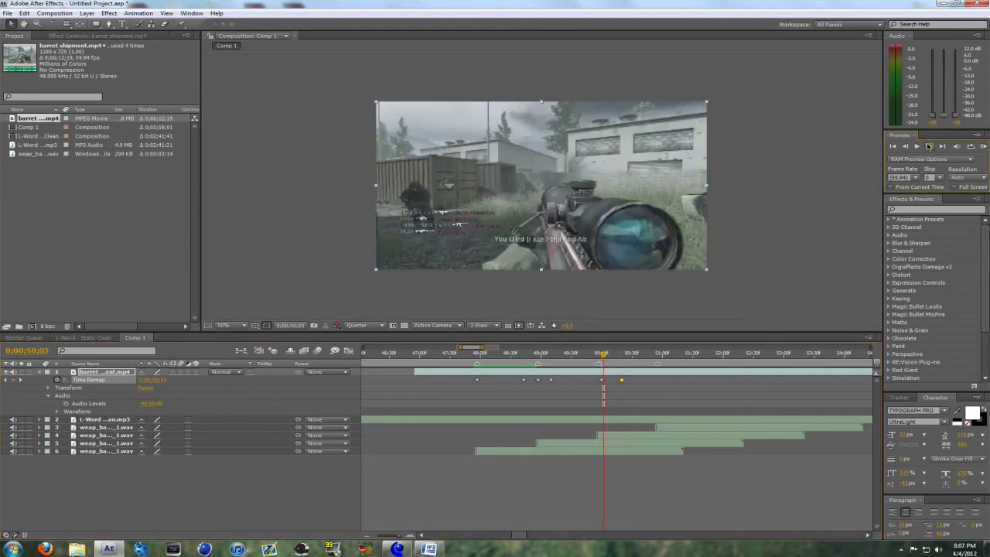
left_click(930, 146)
left_click(930, 146)
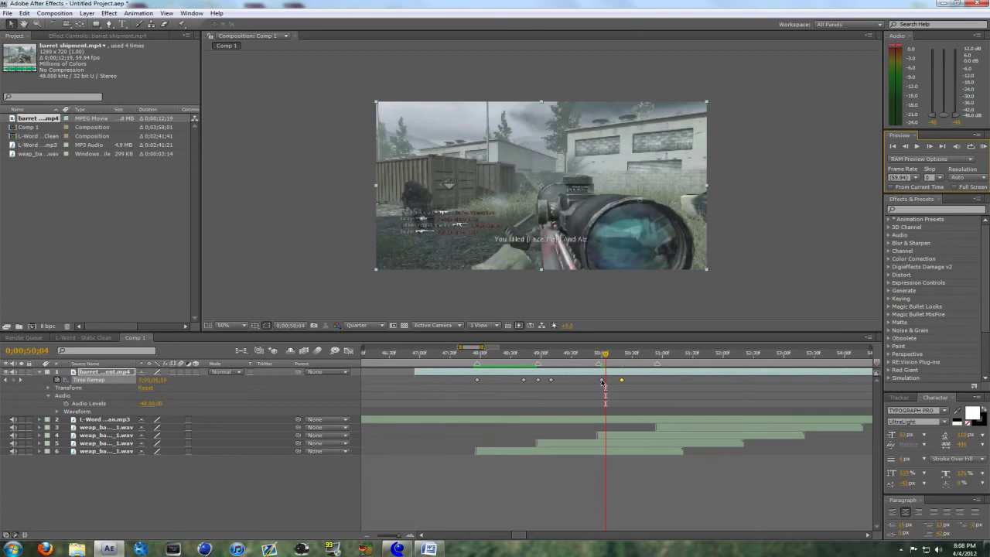
mouse_move(602, 381)
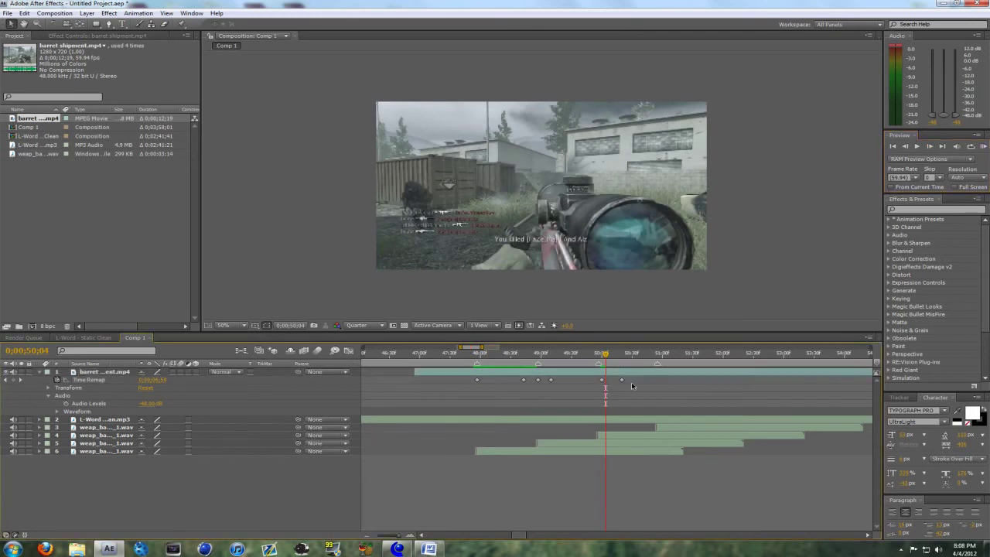
left_click(602, 380, "shift")
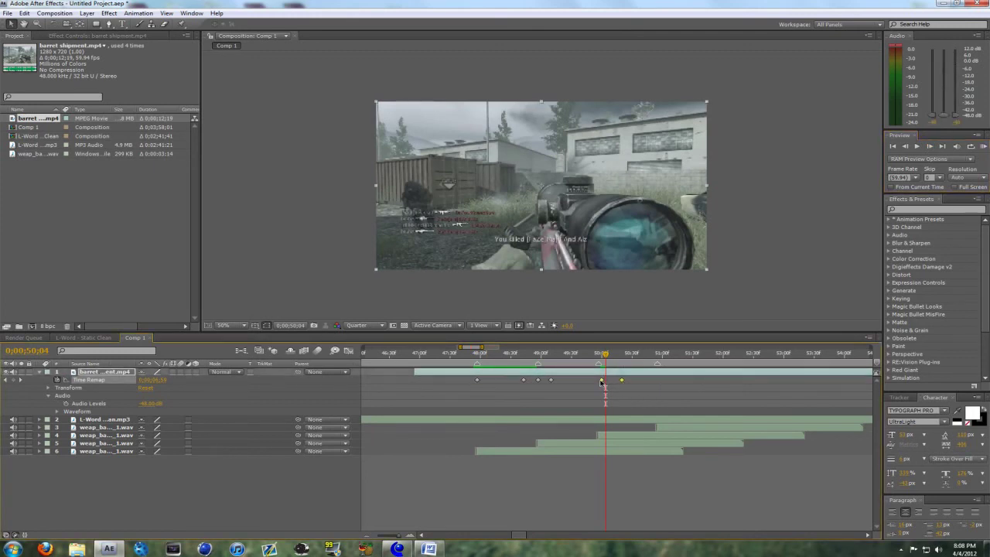
left_click_drag(607, 355, 626, 353)
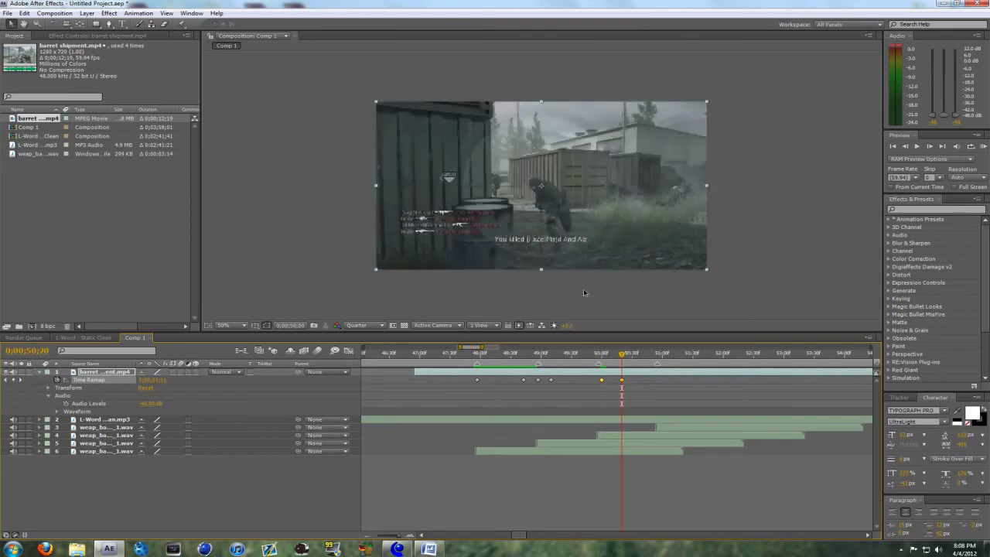
left_click_drag(622, 383, 598, 380)
- Step frame by frame through the moved scope-in up to 0;00;49;58 to examine how the shot lines up with the third marker
left_click(599, 355)
left_click(579, 358)
left_click(930, 150)
left_click(931, 150)
left_click(931, 150)
left_click(931, 150)
left_click(930, 150)
left_click(931, 151)
left_click(931, 151)
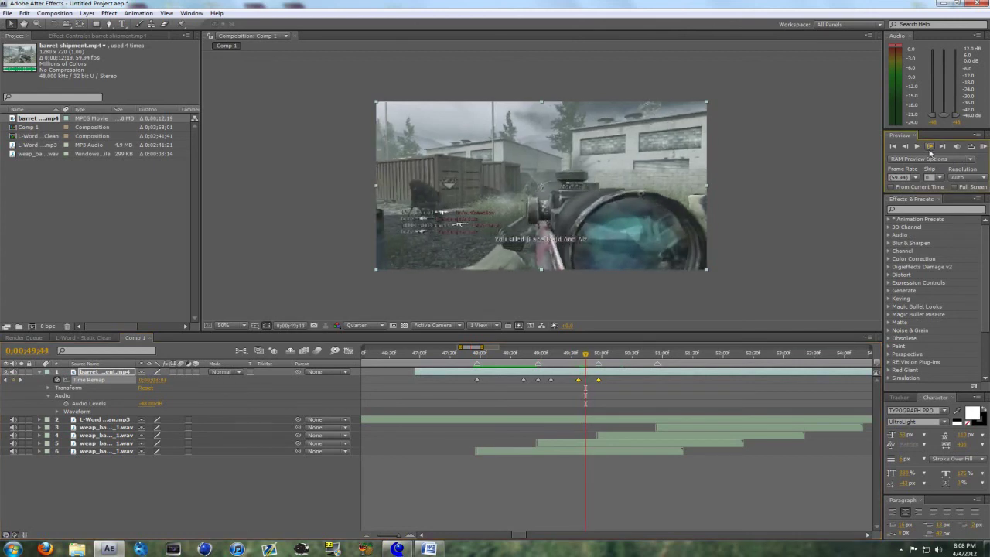
left_click(931, 150)
left_click(930, 150)
left_click(930, 150)
left_click(930, 150)
left_click(930, 150)
left_click(930, 150)
left_click(931, 150)
left_click(930, 150)
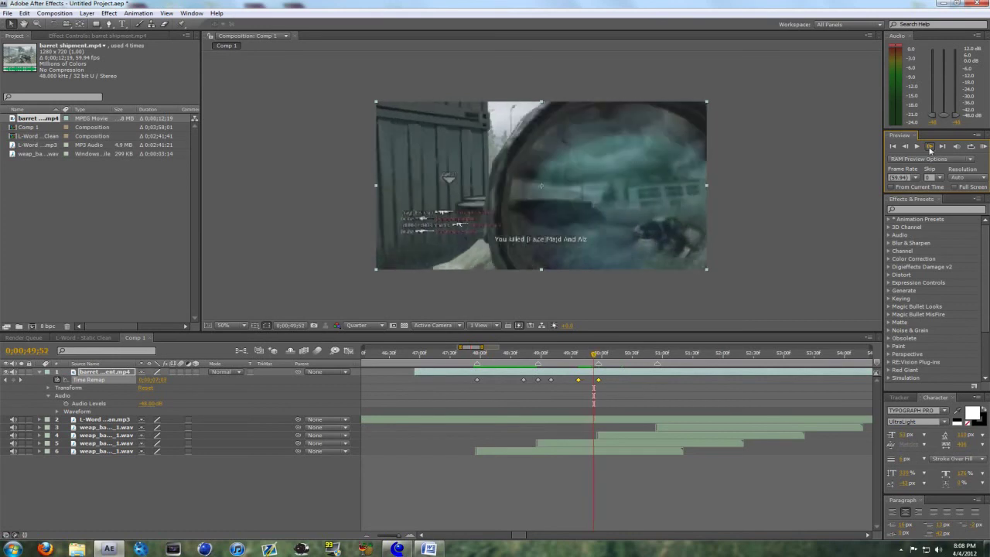
left_click(930, 150)
left_click_drag(594, 353, 587, 354)
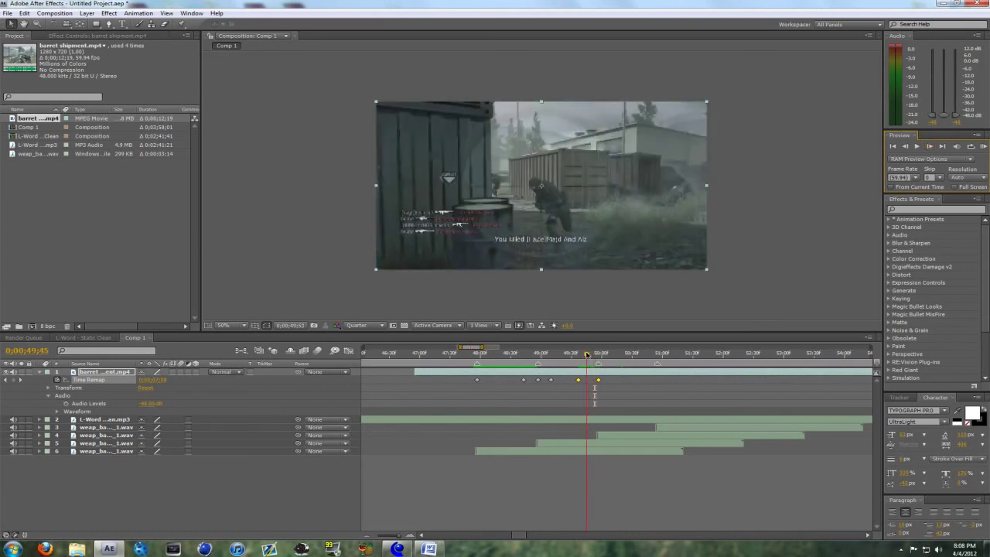
left_click(930, 148)
left_click(930, 147)
left_click(930, 148)
left_click(930, 148)
left_click(930, 148)
left_click(931, 148)
left_click(931, 148)
left_click(930, 148)
left_click(930, 147)
left_click(930, 147)
left_click(931, 148)
- Run a RAM preview of the remapped clip with its audio, stop it and return to the shot keyframe at 0;00;49;57
left_click(983, 145)
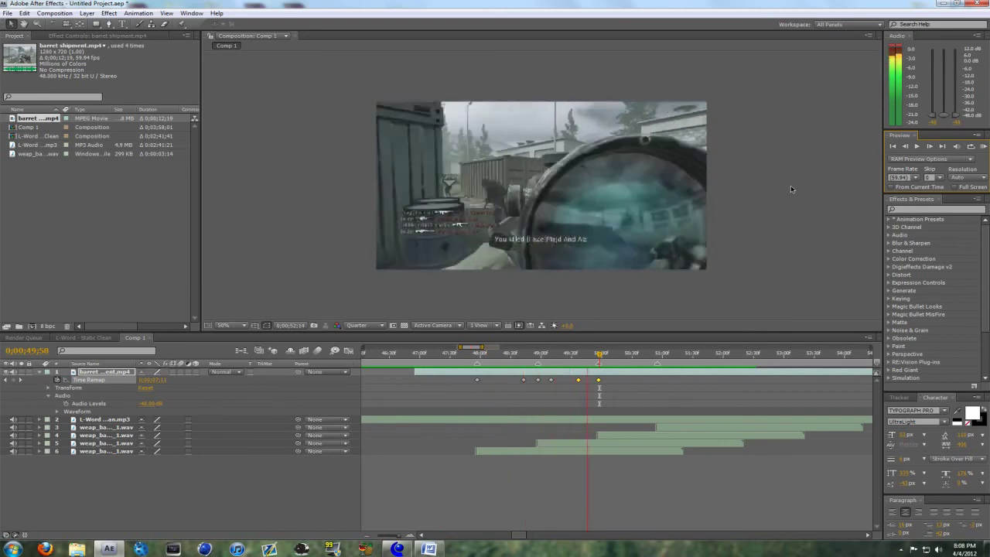
key("space")
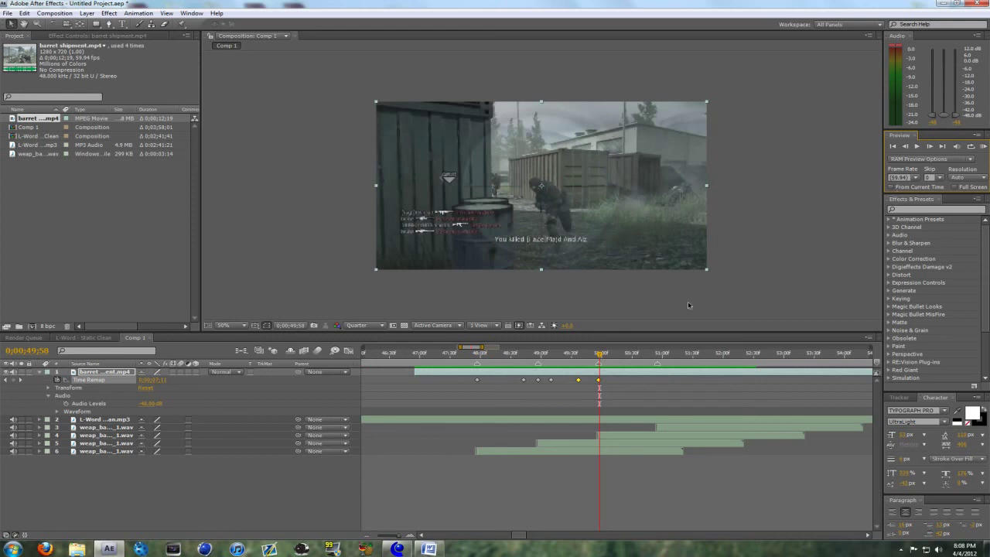
left_click_drag(600, 355, 599, 355)
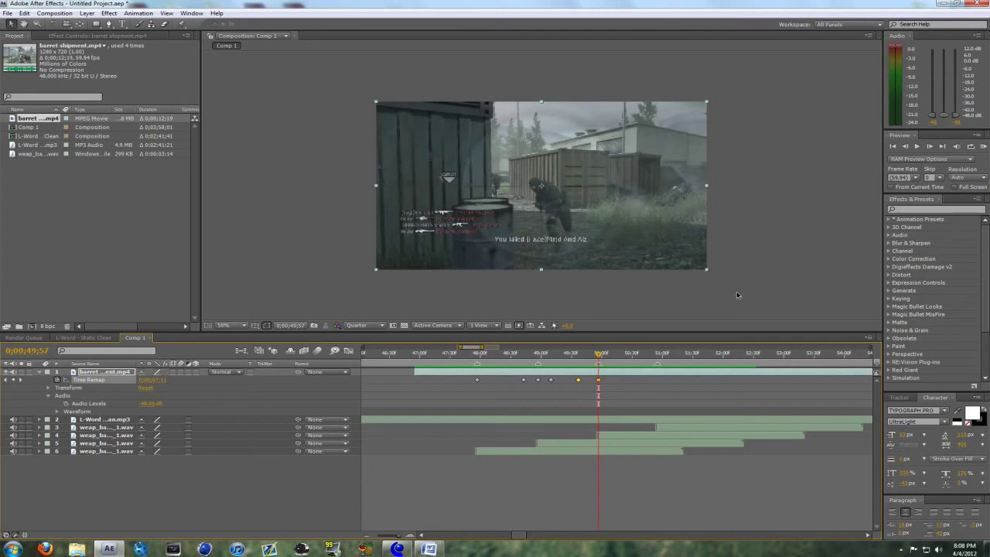